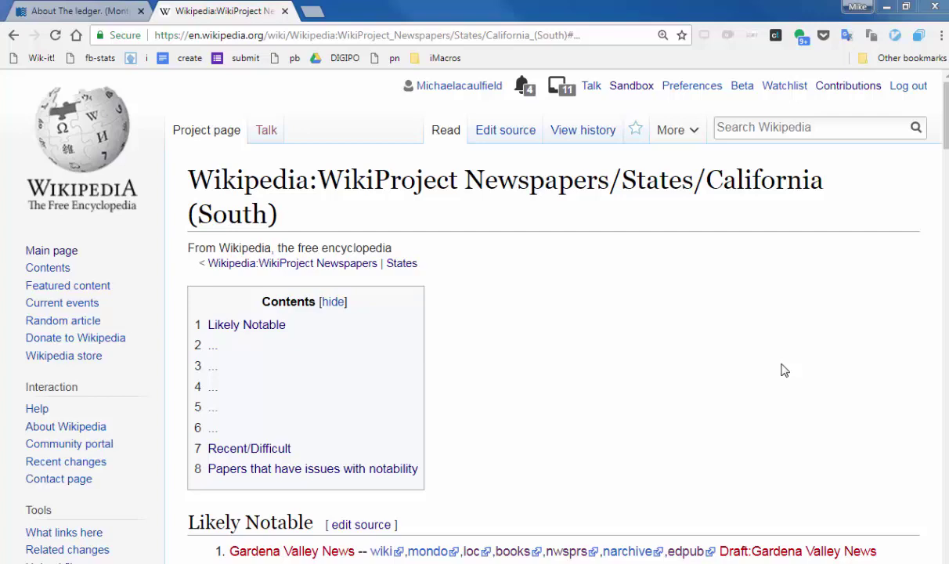
Scroll the California (South) newspapers page down to the Likely Notable list
scroll(782, 371, "down", 4)
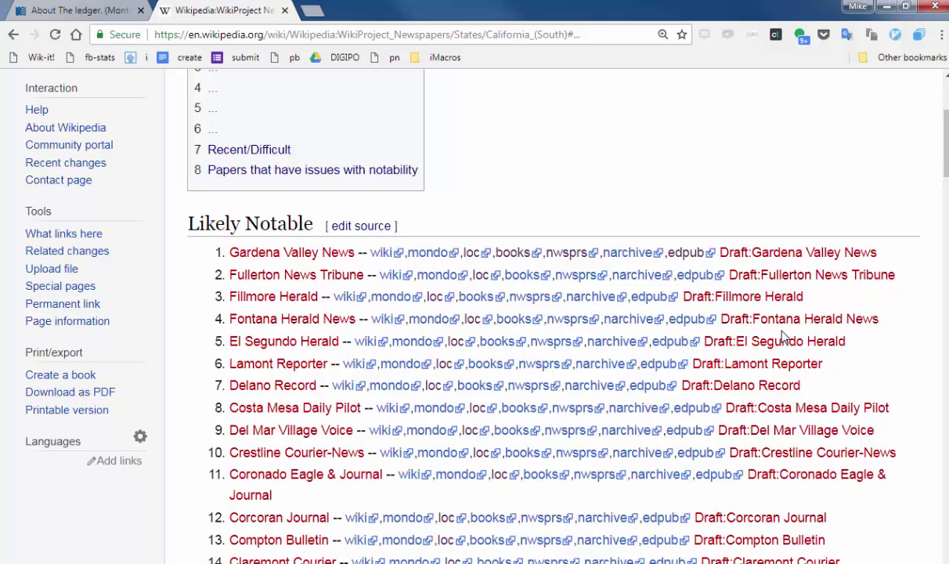
right_click(359, 392)
left_click(411, 399)
key("ctrl+Tab")
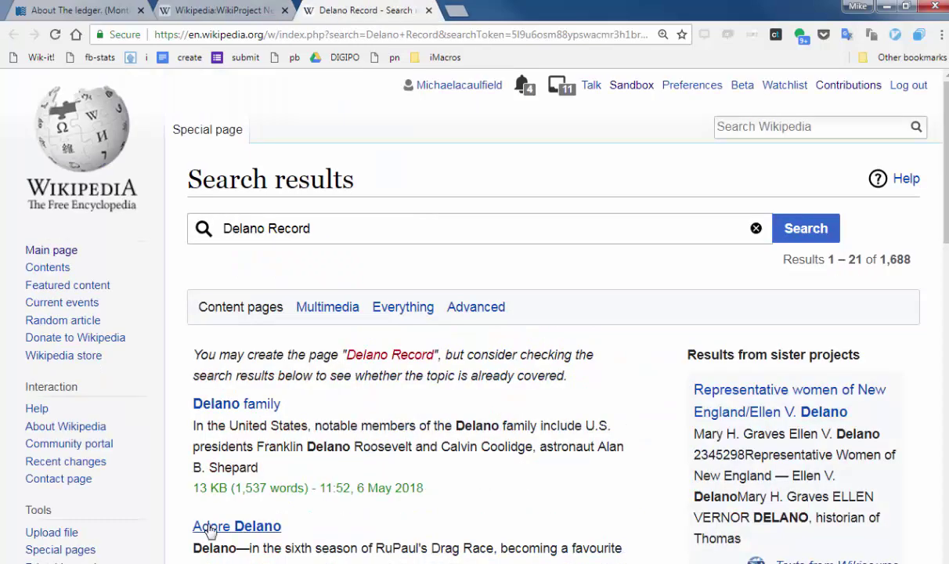
scroll(505, 409, "down", 4)
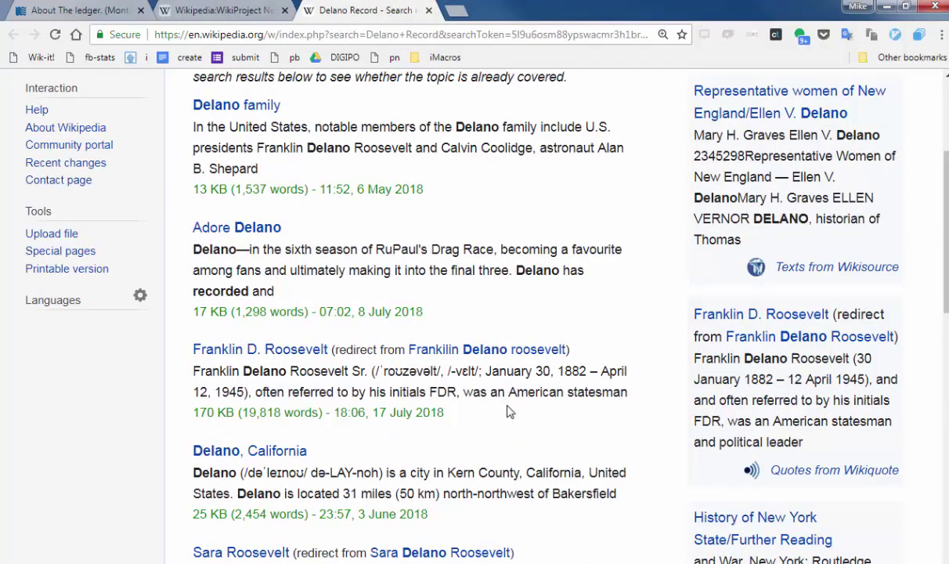
scroll(507, 412, "up", 4)
left_click(429, 10)
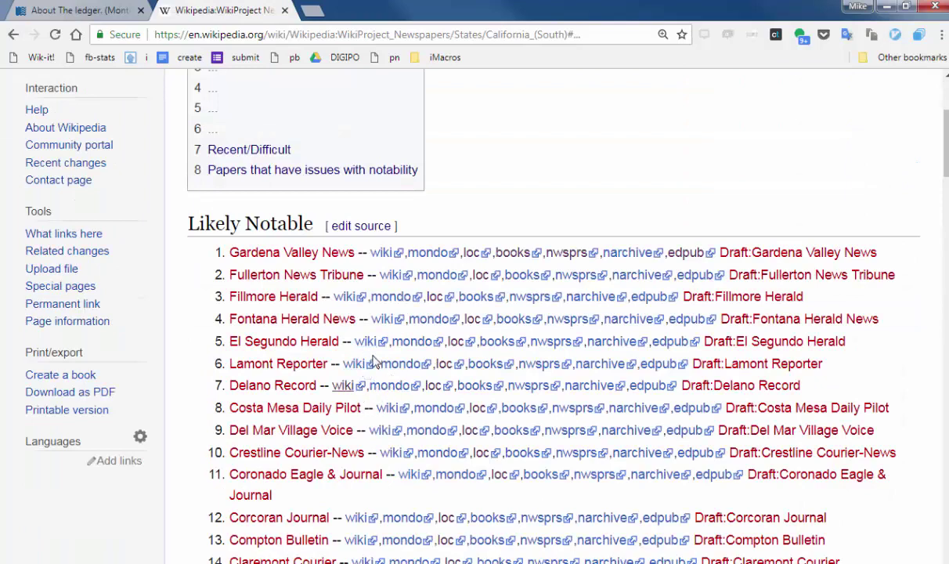
Open Delano Record's MondoTimes profile in a new tab and locate its December 2017 closing date
right_click(391, 385)
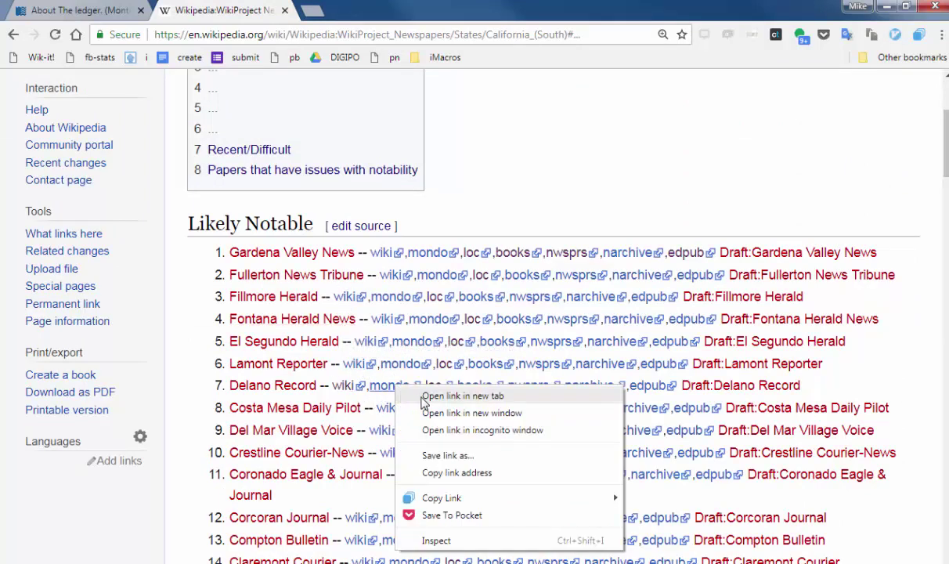
left_click(427, 396)
left_click(362, 10)
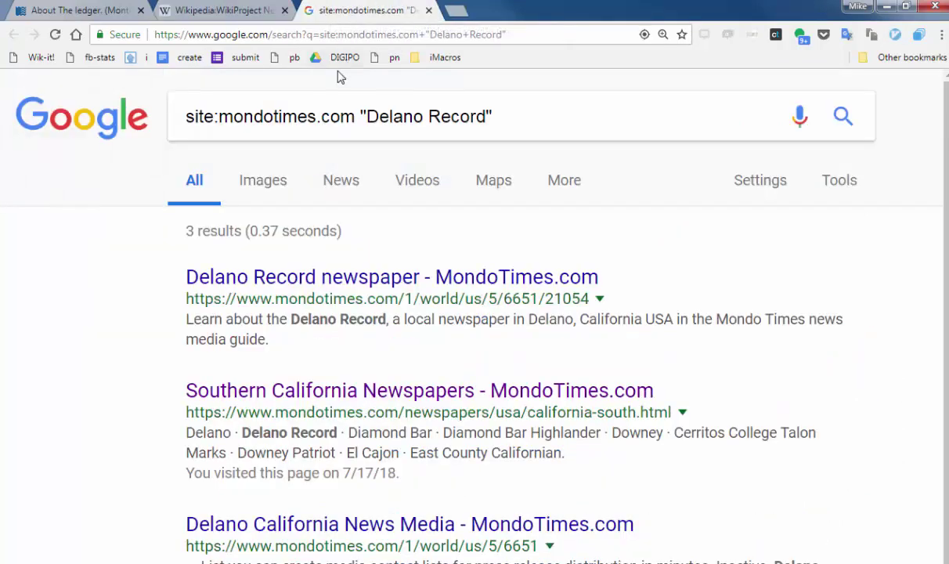
left_click(436, 277)
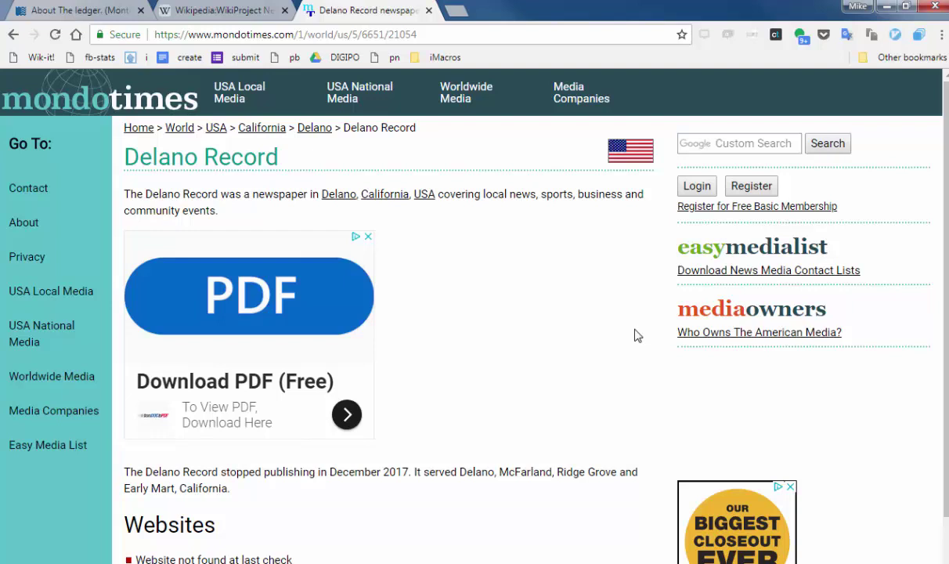
left_click_drag(330, 472, 429, 472)
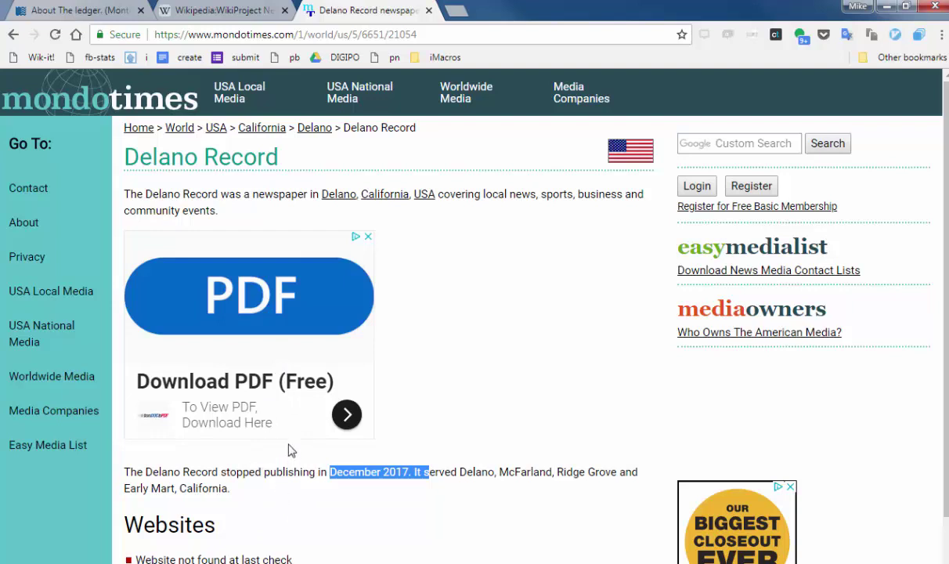
left_click(258, 492)
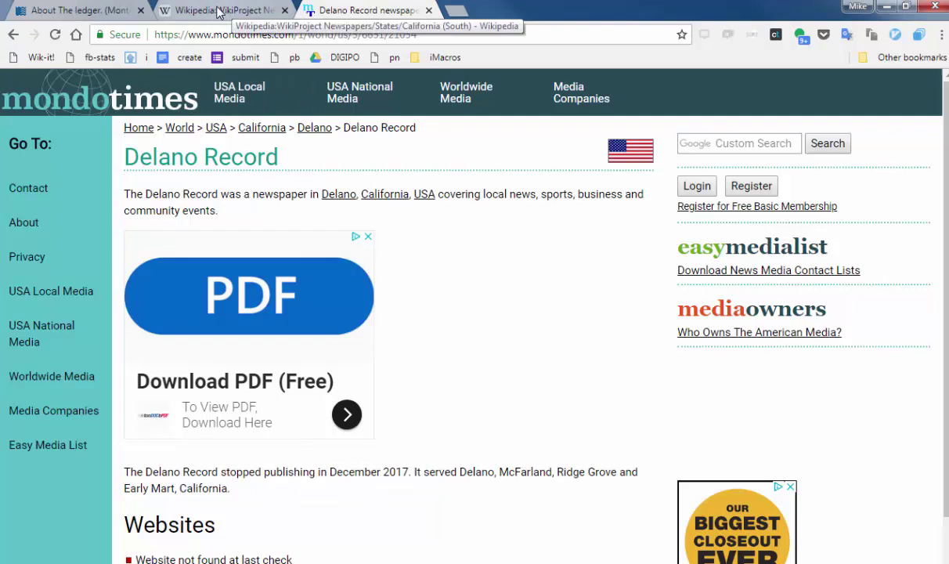
Search Chronicling America for the Delano Record and open its predecessor, The Delano holograph
left_click(219, 11)
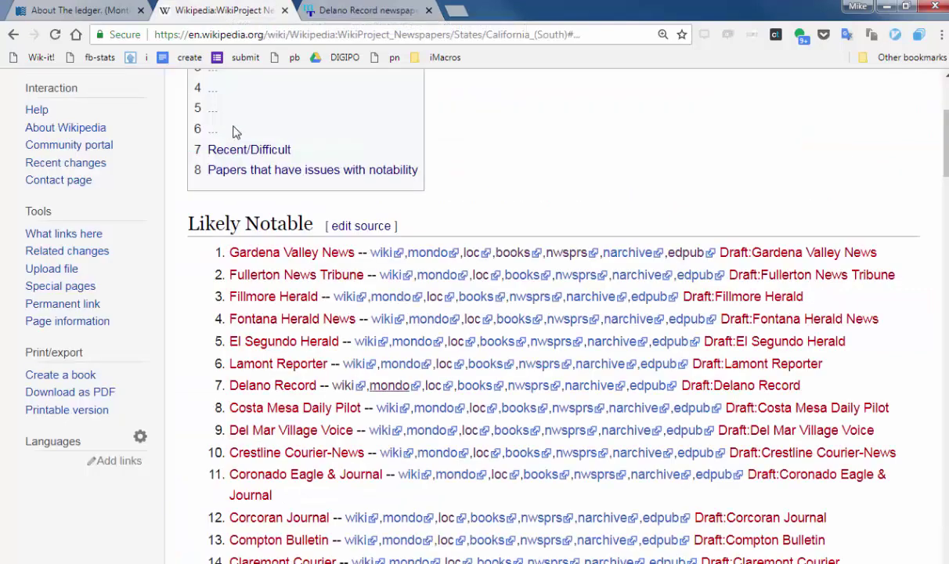
left_click(433, 389)
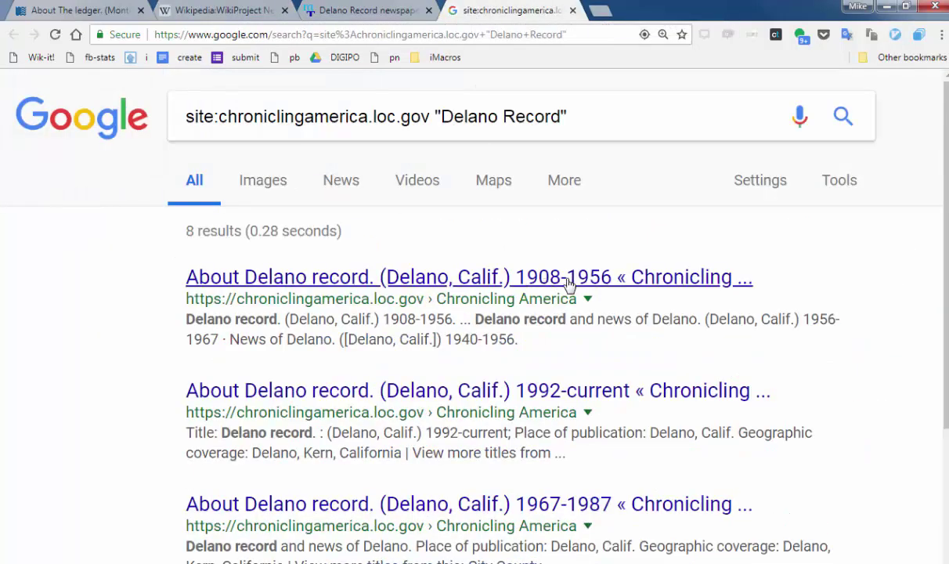
left_click(568, 278)
scroll(421, 390, "down", 3)
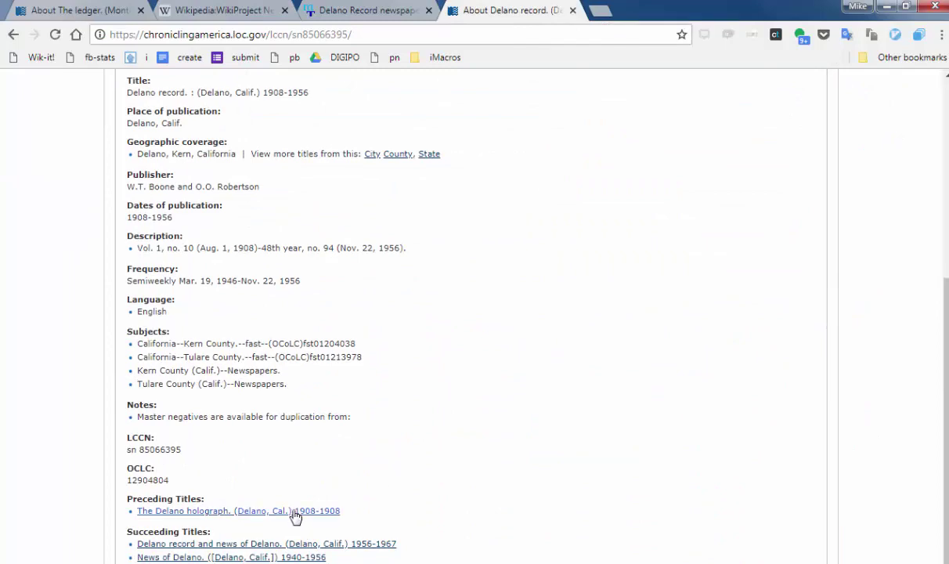
left_click(295, 513)
Copy The Delano holograph catalogue page's web address and go back to the Wikipedia list
scroll(266, 548, "down", 2)
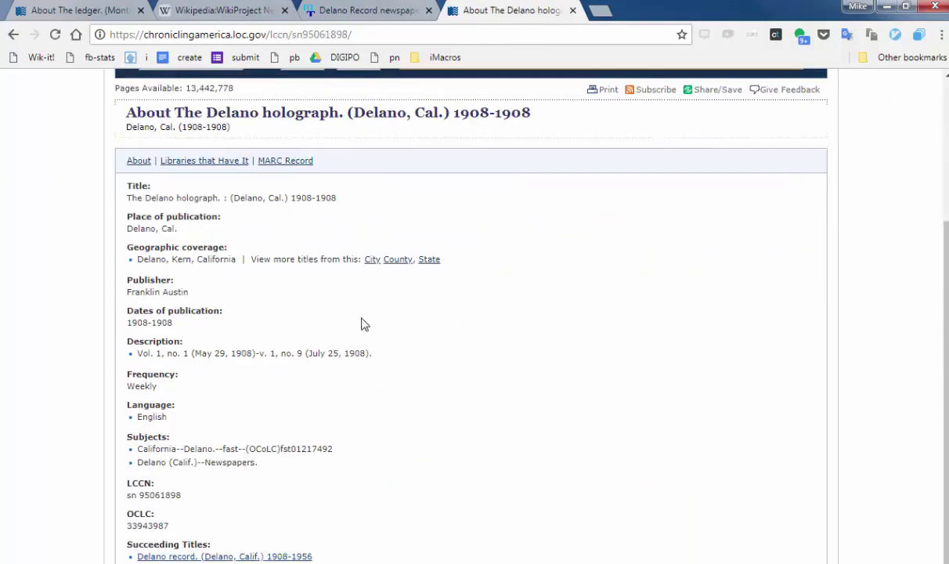
left_click(284, 34)
key("ctrl+c")
right_click(288, 35)
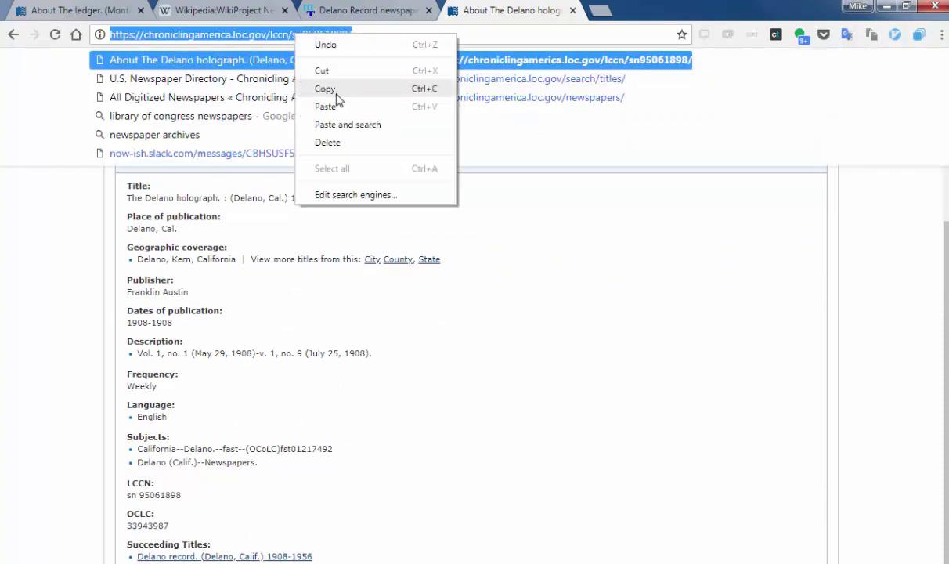
left_click(335, 91)
left_click(223, 10)
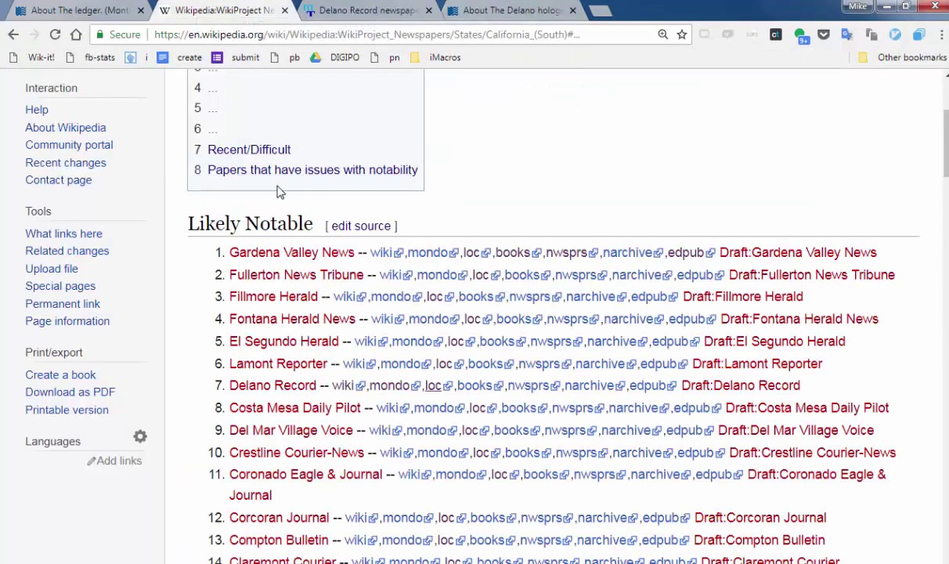
Create Draft:Delano Record from its red link in the visual editor, dismissing the notices
left_click(750, 386)
left_click(561, 135)
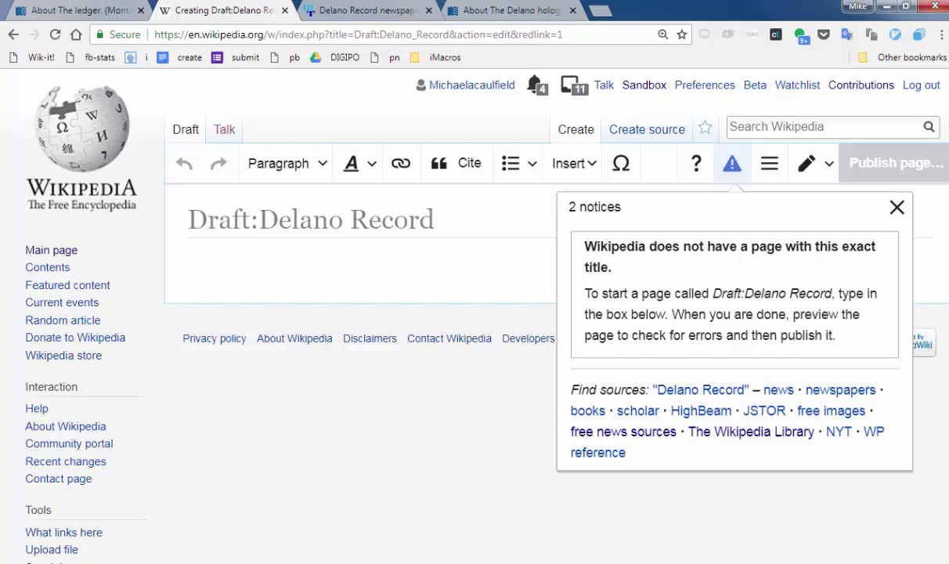
left_click(897, 208)
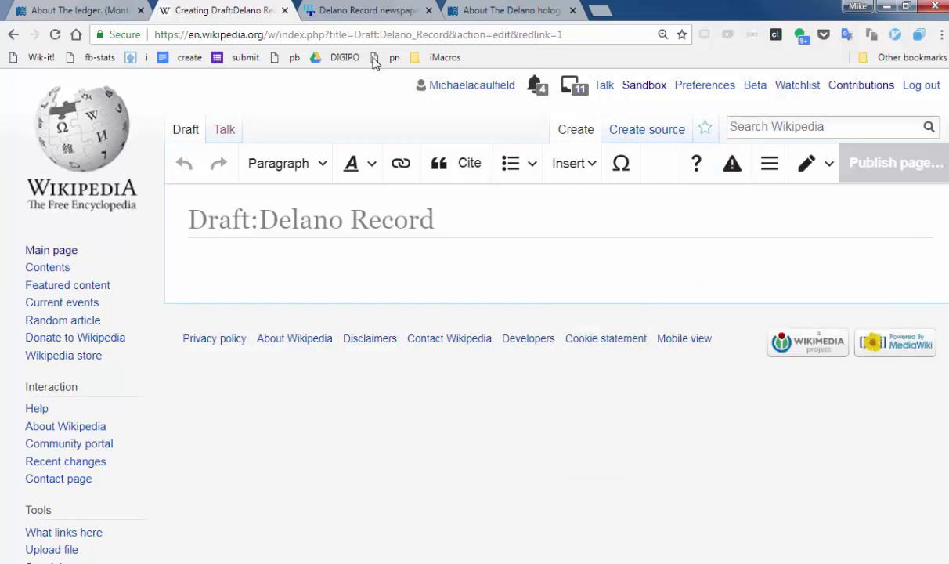
left_click(295, 265)
Write the opening sentence: 'The Delano Record Began as the Delano Holograph in 1908'
type("THe Delan")
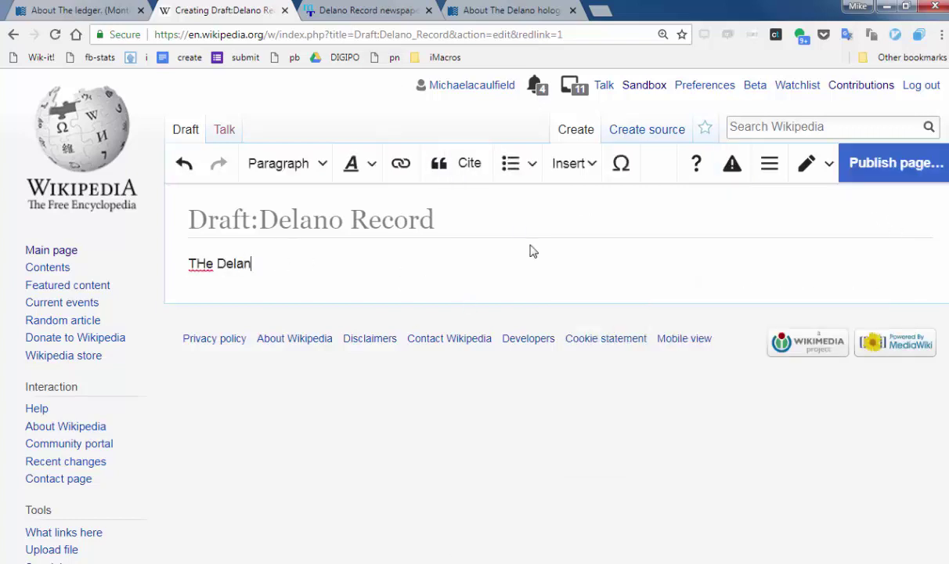
key("BackSpace")
key("BackSpace")
key("BackSpace")
key("BackSpace")
key("BackSpace")
key("BackSpace")
key("BackSpace")
key("BackSpace")
key("BackSpace")
type("Th Delano Recor")
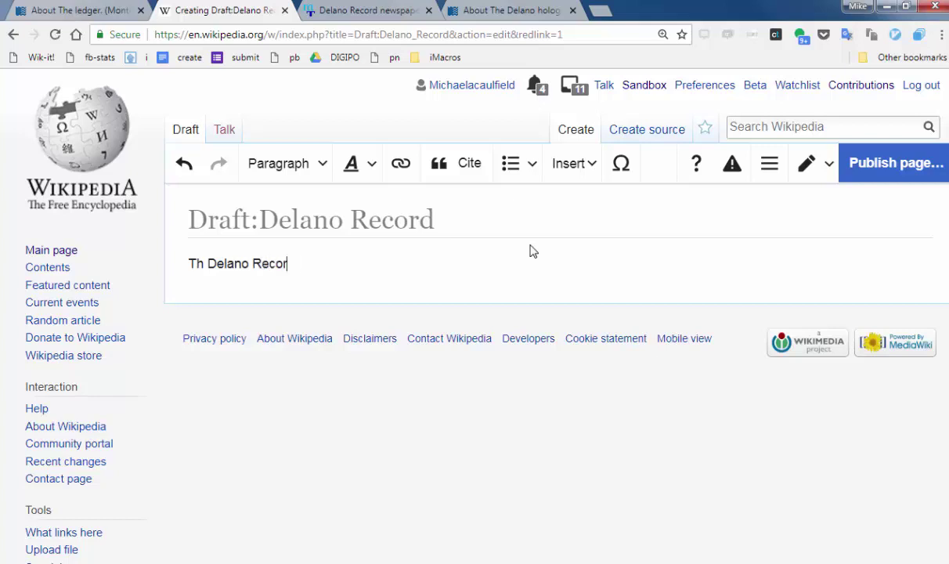
type("d begha")
key("BackSpace")
key("BackSpace")
key("BackSpace")
type("gan an")
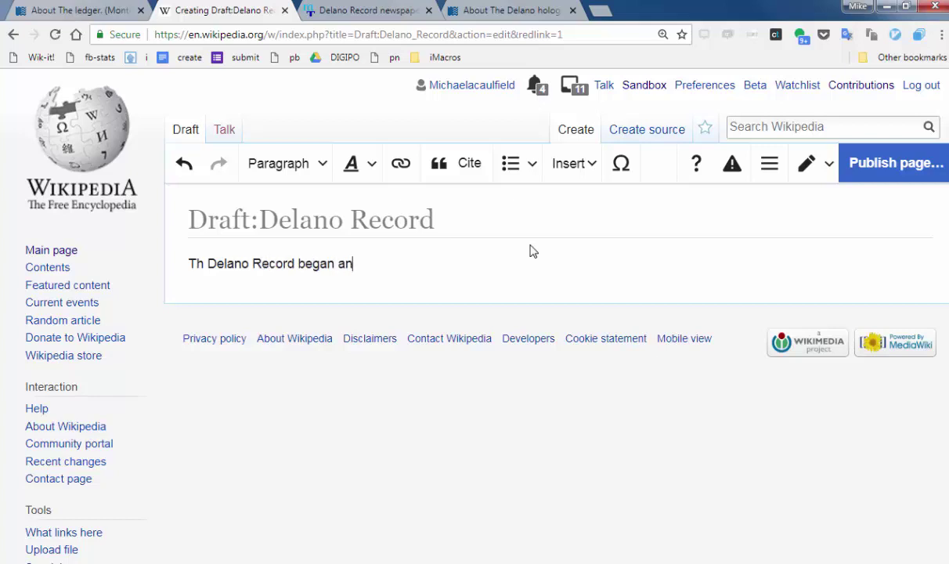
type(" the Delnao")
key("BackSpace")
key("BackSpace")
key("ctrl+a")
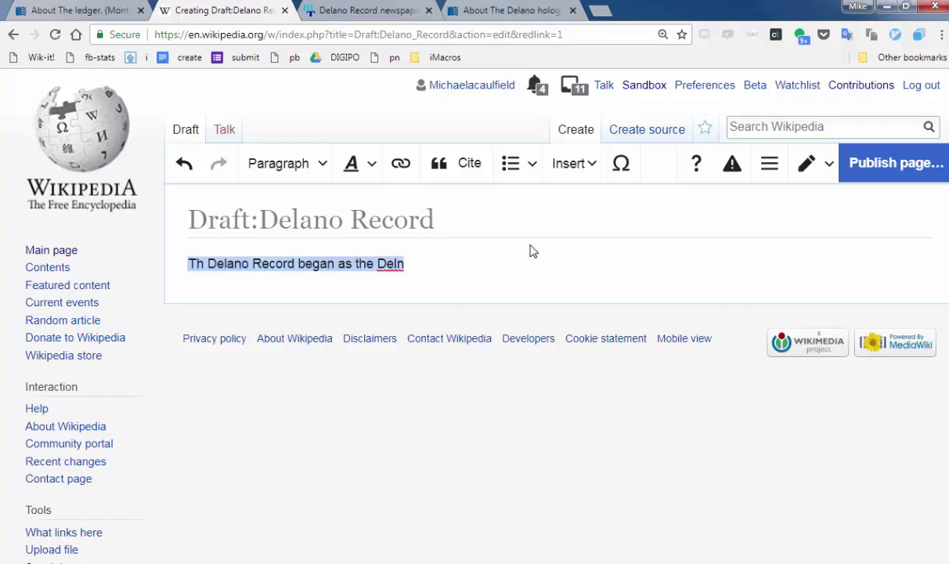
key("BackSpace")
type("The Delano Recor")
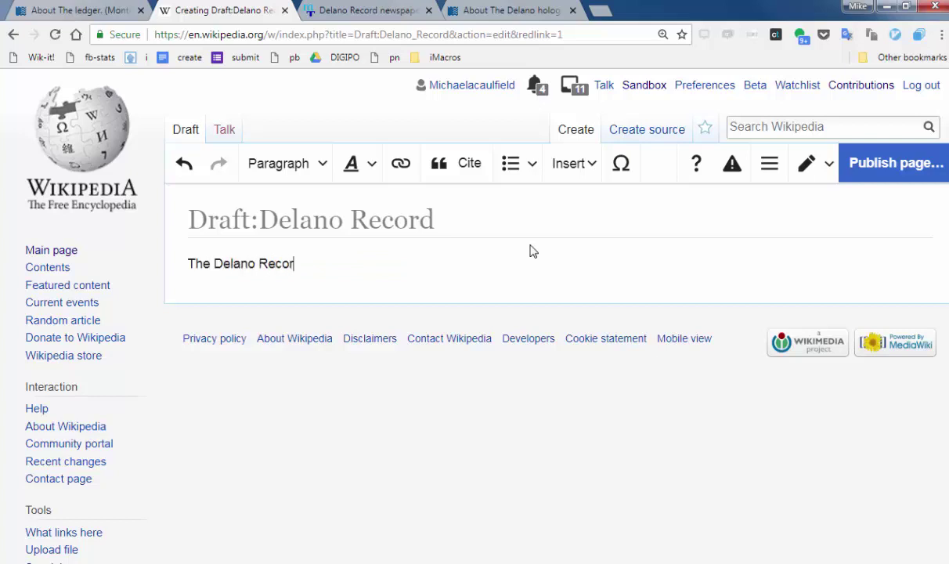
type("d Began as the Delan")
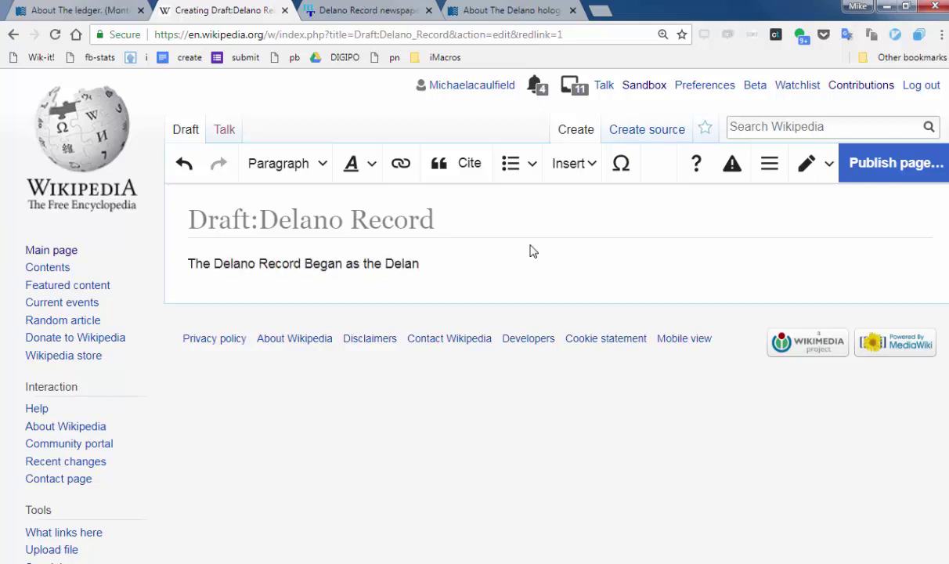
type("o Holograph in 1908.")
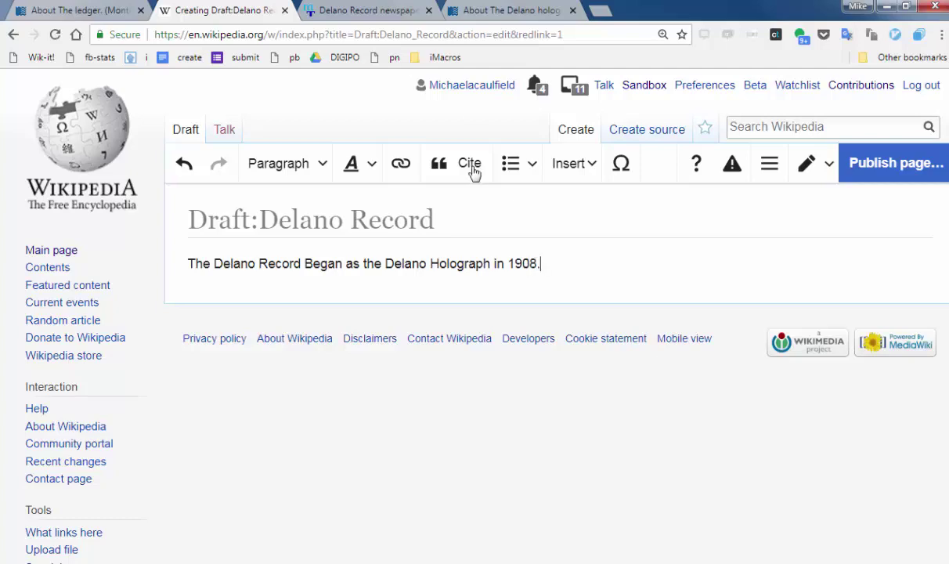
Start a website citation after 1908 with the holograph page URL and title 'About The Delano holograph'
left_click(471, 166)
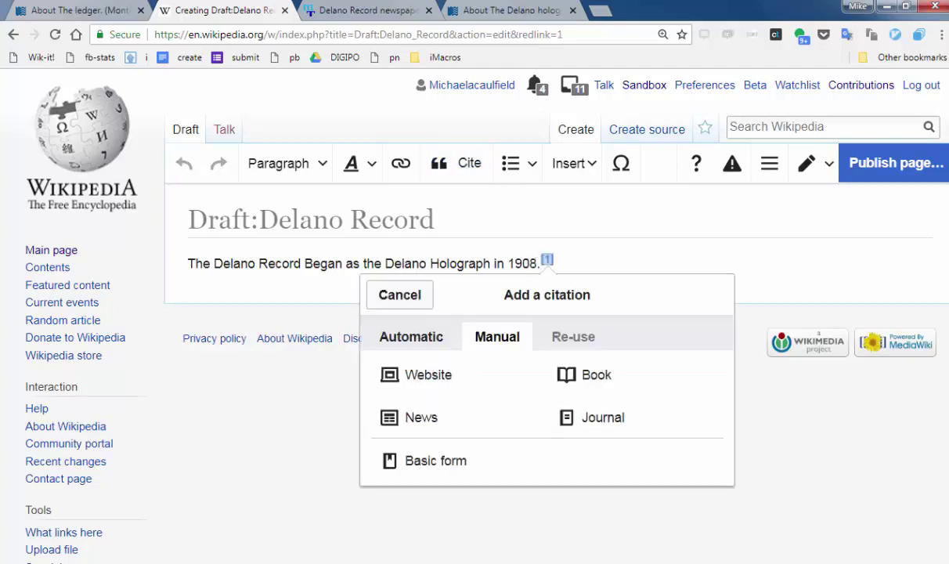
left_click(442, 394)
key("ctrl+v")
left_click(493, 521)
key("ctrl+Tab")
key("ctrl+Tab")
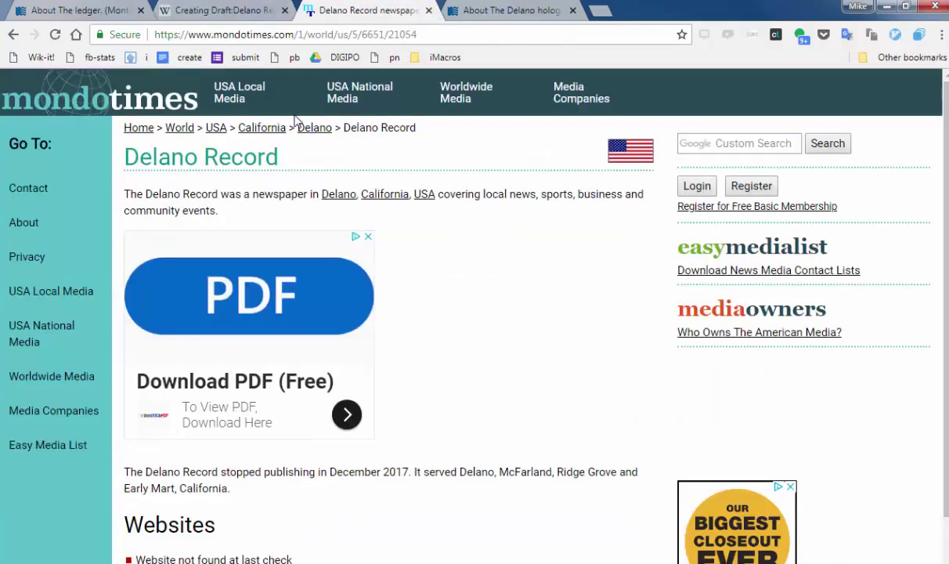
left_click_drag(123, 112, 330, 112)
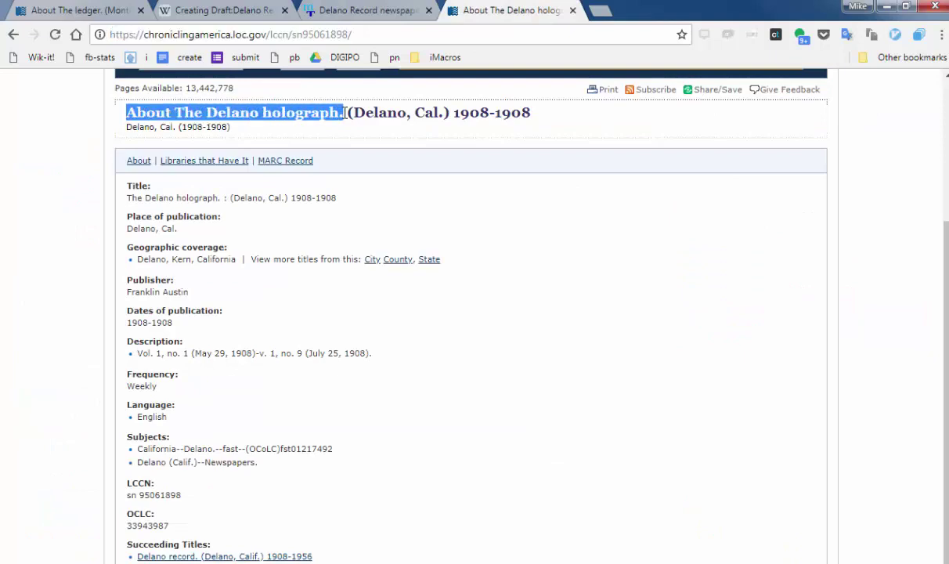
key("ctrl+c")
key("ctrl+shift+Tab")
key("ctrl+shift+Tab")
key("ctrl+v")
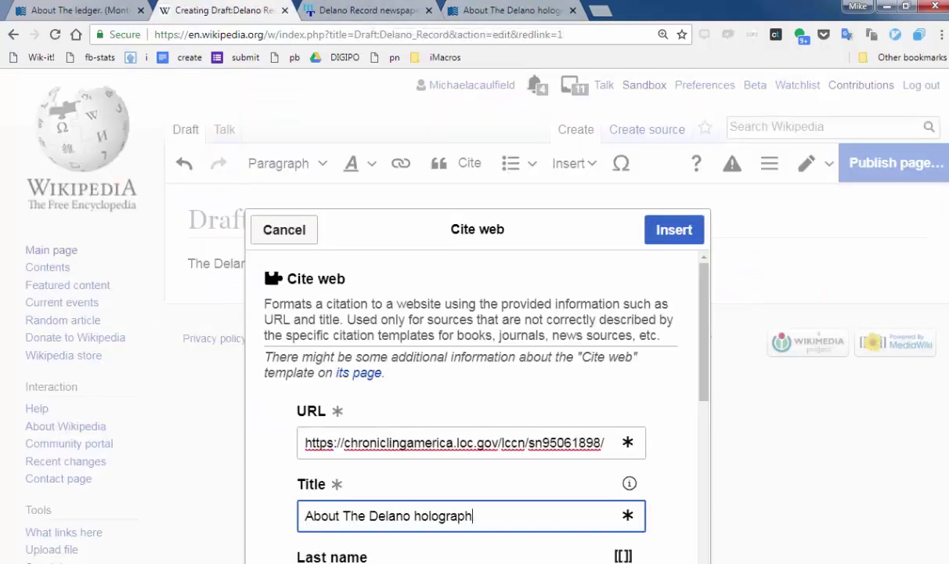
Add website 'Chronicling America: Historic American Newspapers' and publisher 'Library of Congress', then insert the citation
scroll(598, 402, "down", 3)
key("Tab")
key("Tab")
key("Tab")
key("Tab")
key("ctrl+Tab")
key("ctrl+Tab")
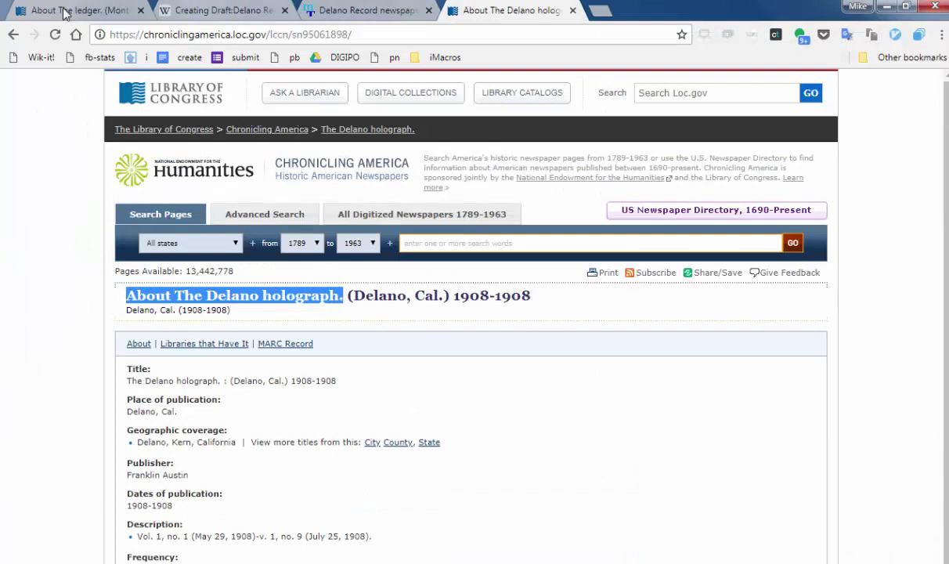
left_click(231, 11)
type("Chroniclin")
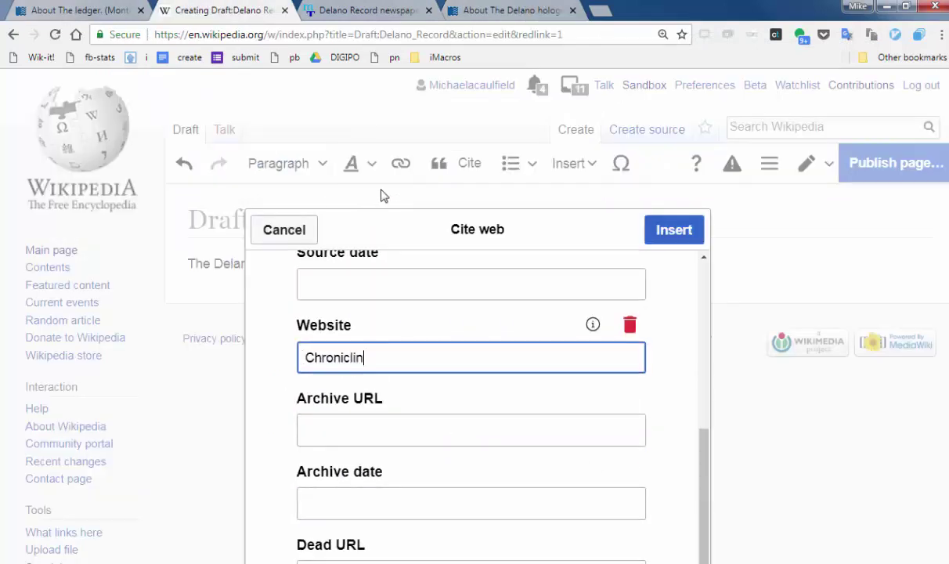
type("g America: Hitoric American Newspapers")
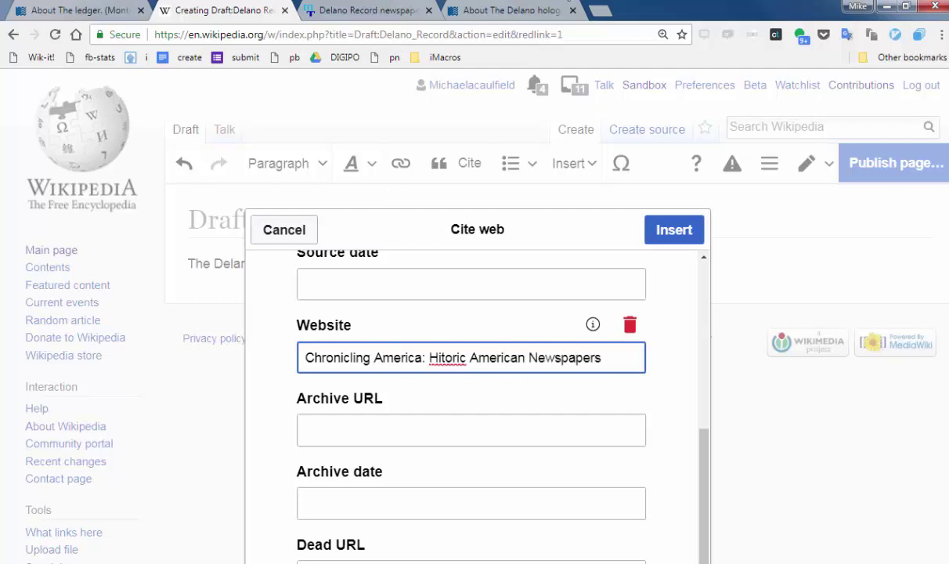
type("s")
scroll(666, 464, "down", 3)
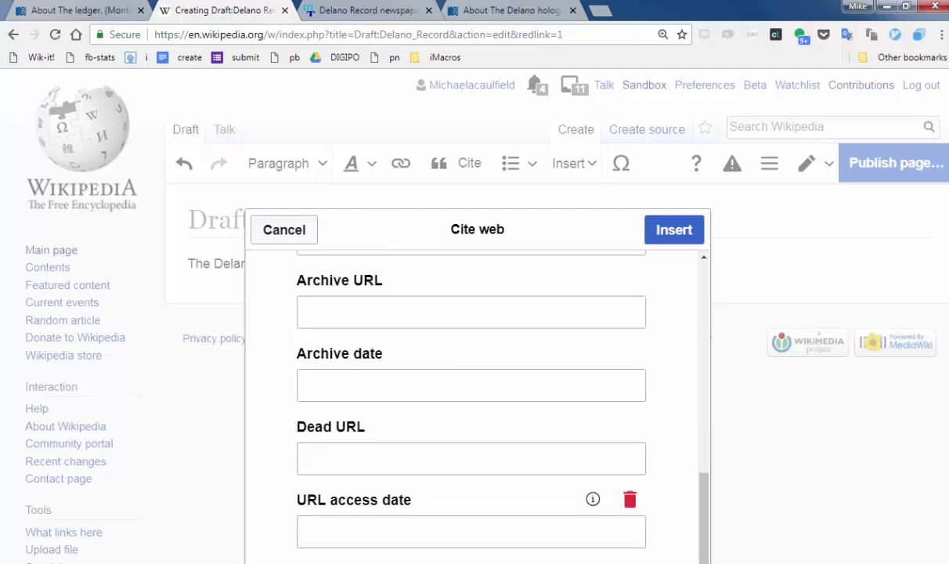
left_click(344, 439)
left_click(306, 427)
type("Library of Congress")
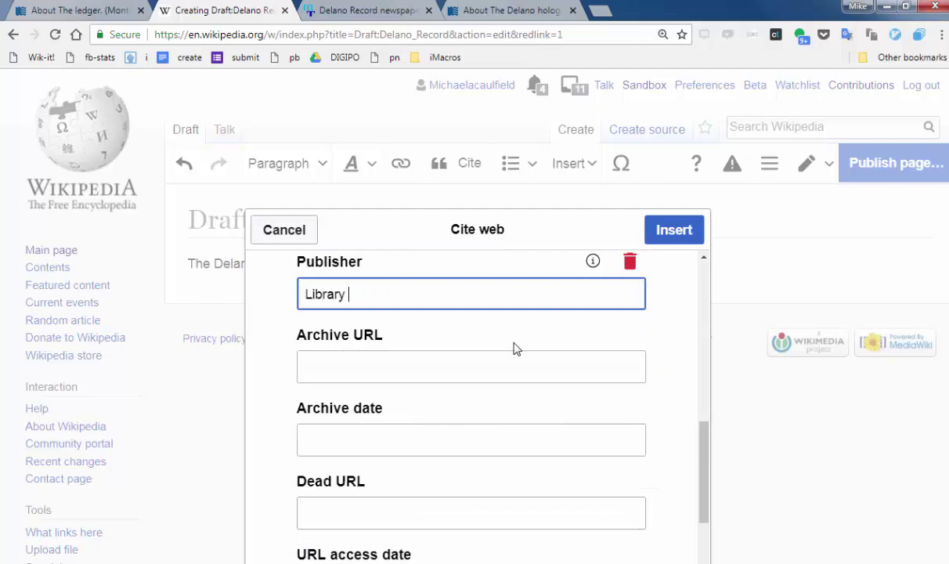
left_click(672, 233)
Lowercase 'Began' and add a new paragraph: 'It ceased publication in 2017.'
left_click(625, 260)
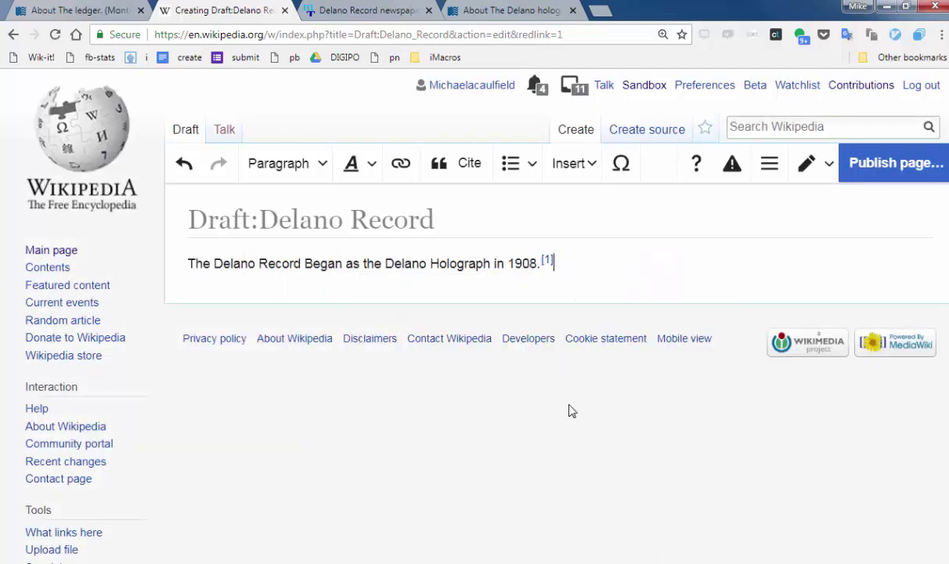
key("BackSpace")
type("b")
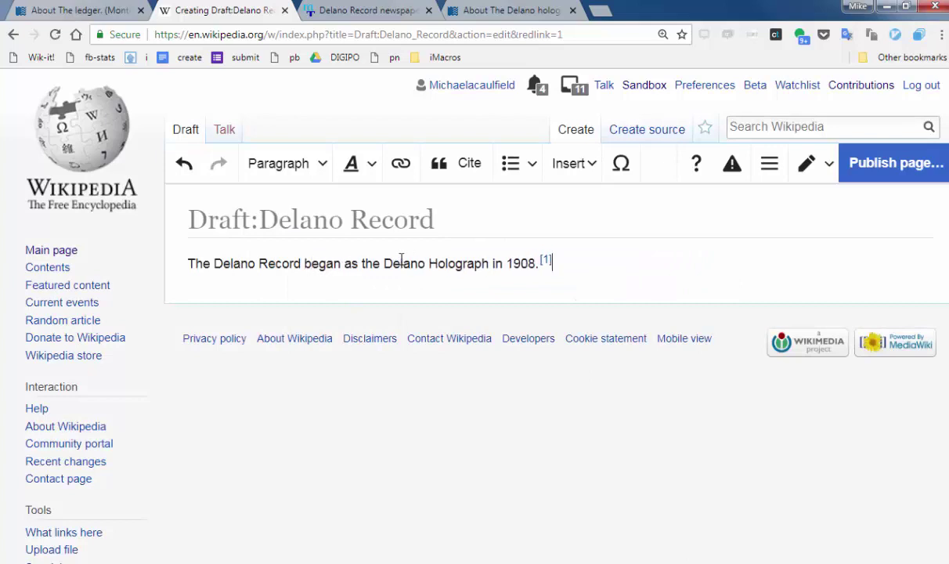
key("Return")
type("It ceased p")
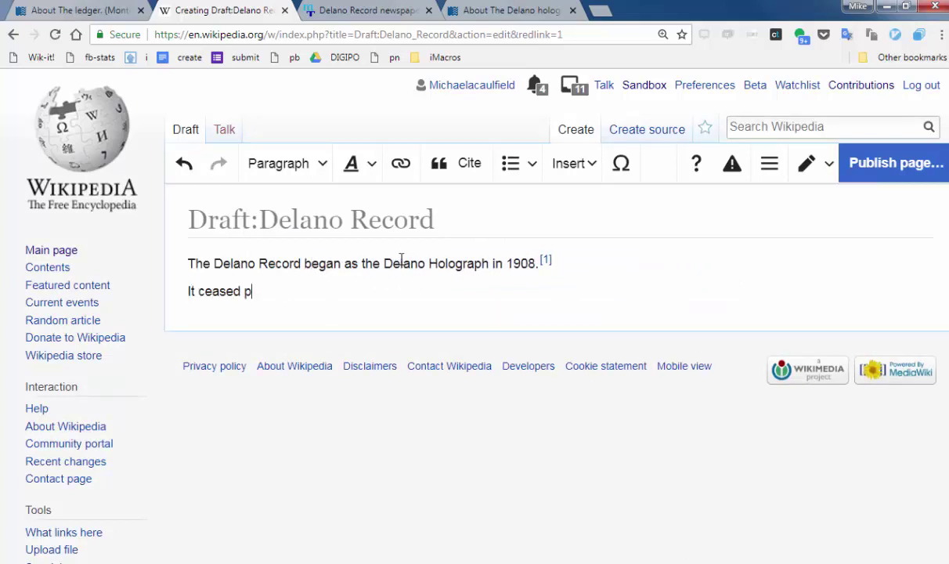
type("ublication in 2017.")
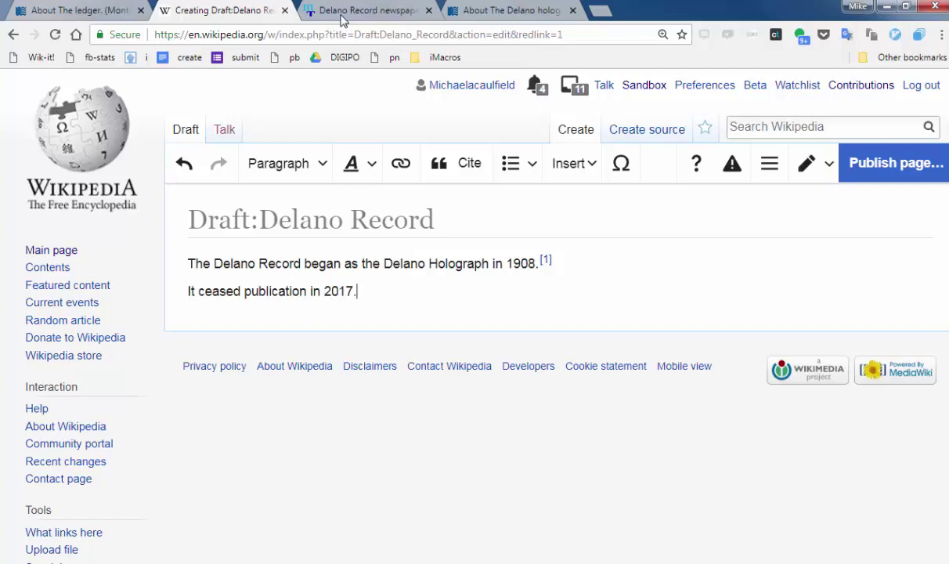
Start a website citation for the new sentence using the Mondo Times Delano Record page URL
left_click(336, 11)
left_click(329, 33)
left_click(233, 11)
left_click(454, 163)
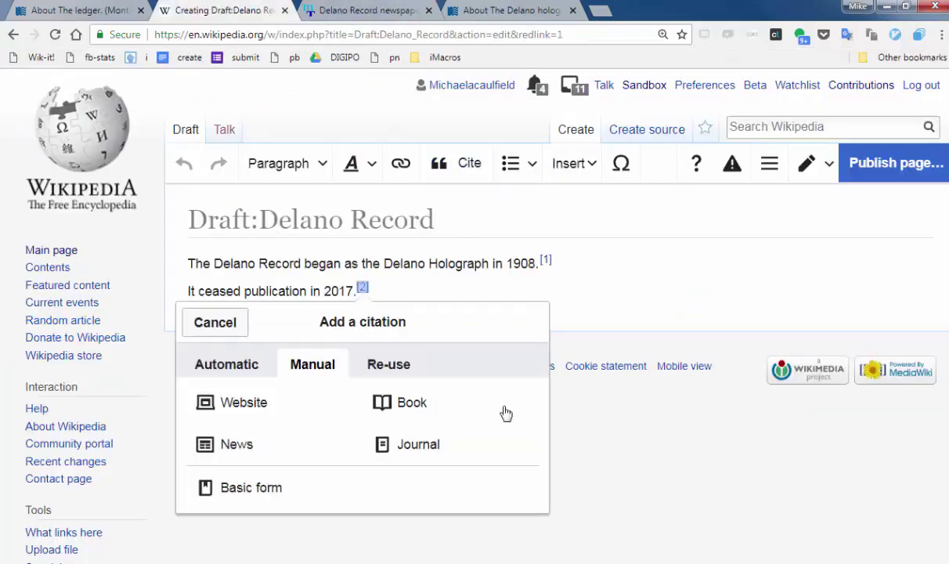
left_click(243, 399)
key("ctrl+v")
Give the citation title 'Delano Record' and website 'Mondo Times', then insert it
left_click(364, 11)
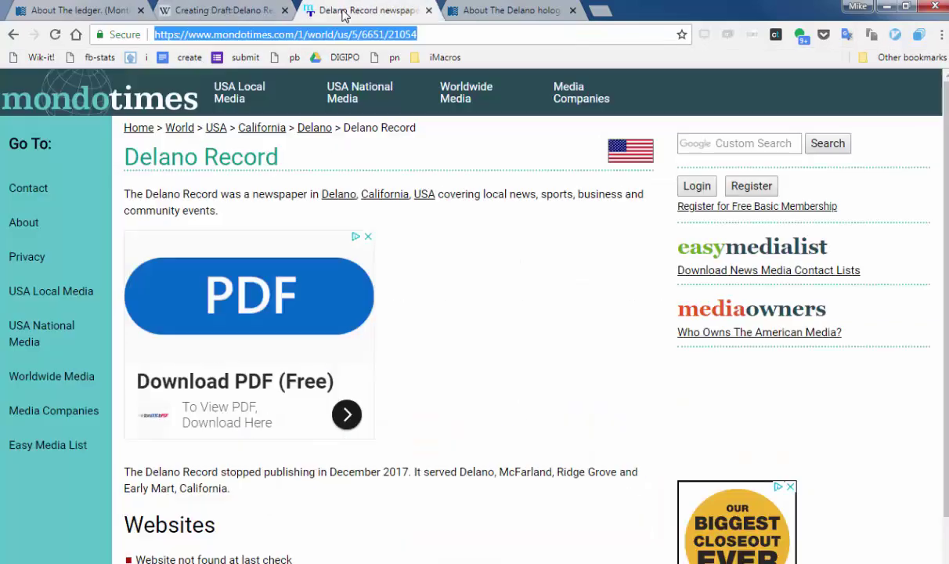
left_click(199, 10)
type("Delano Record")
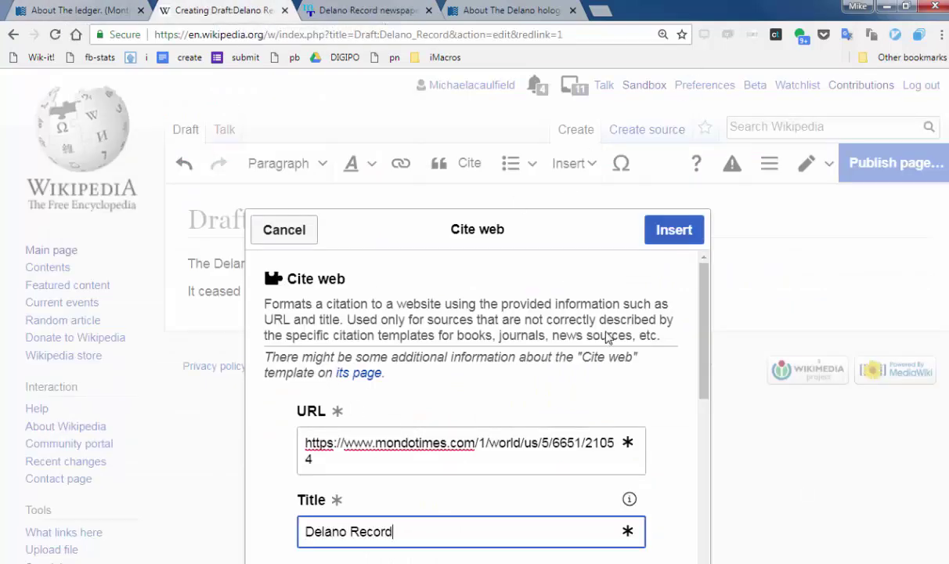
scroll(607, 337, "down", 5)
left_click(443, 448)
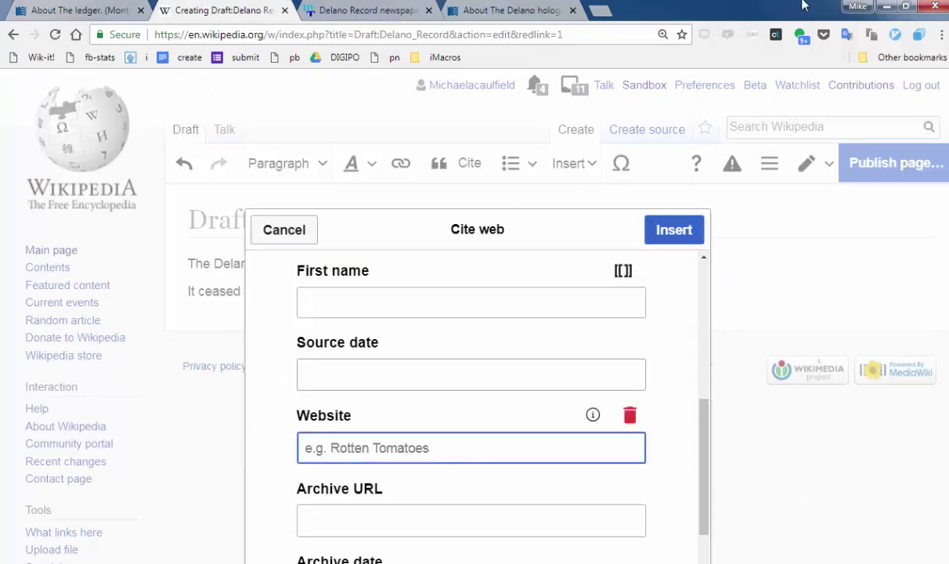
type("Mondo Times")
scroll(665, 353, "down", 5)
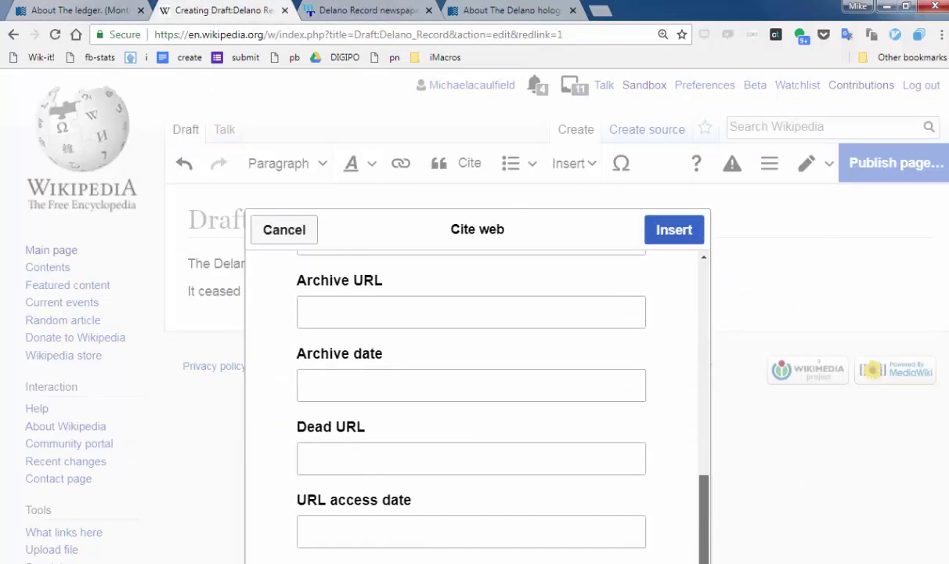
left_click(674, 230)
left_click(615, 285)
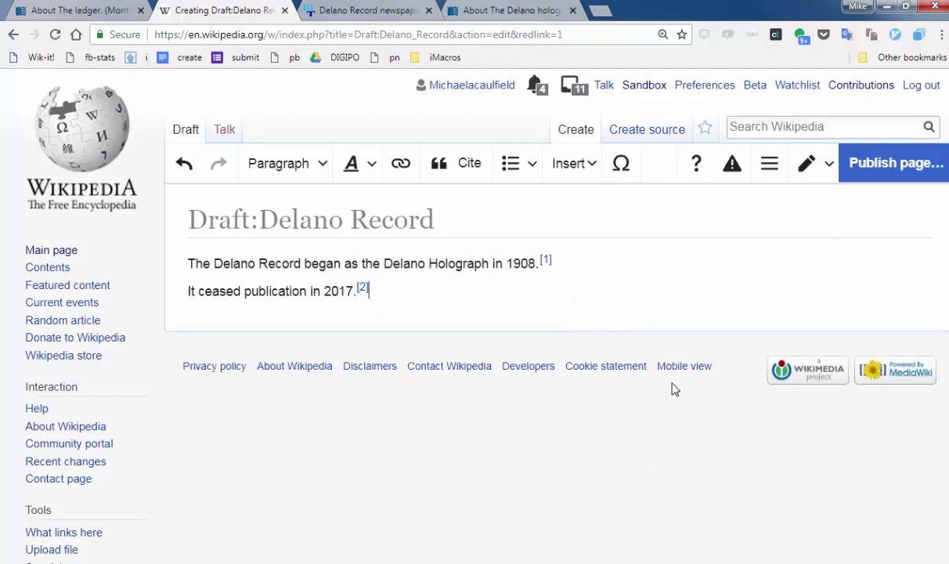
Publish the draft with the edit summary 'Started with begin and end dates'
left_click(899, 166)
type("Starte")
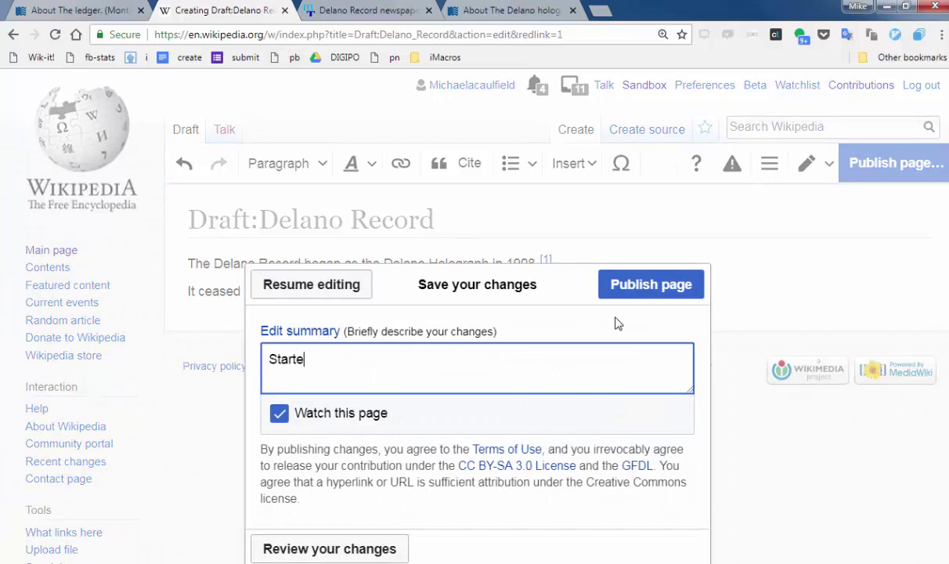
type("d with begin and ")
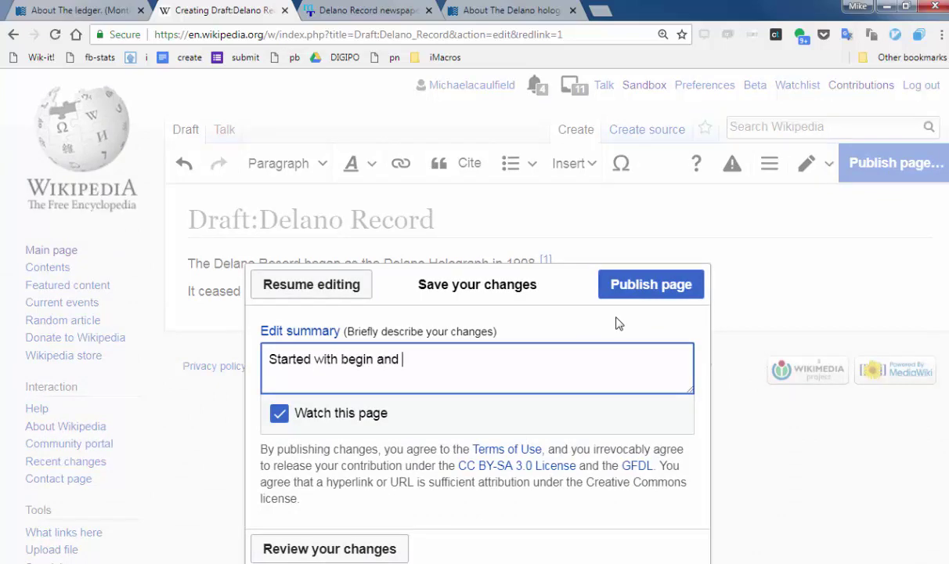
type("end dates")
left_click(630, 283)
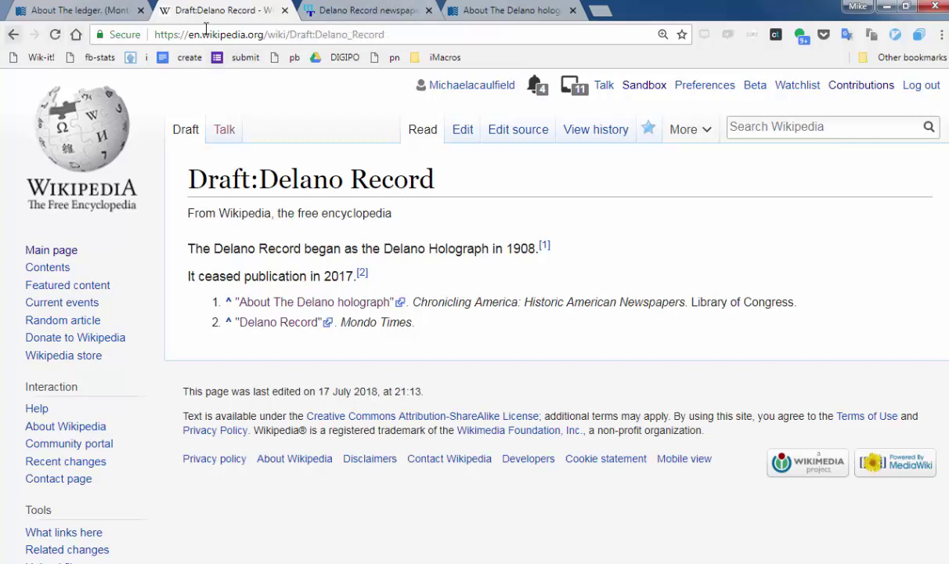
Back on the newspapers list, open Draft:Delano Record and the Delano Record Google Books search in new tabs
left_click(13, 35)
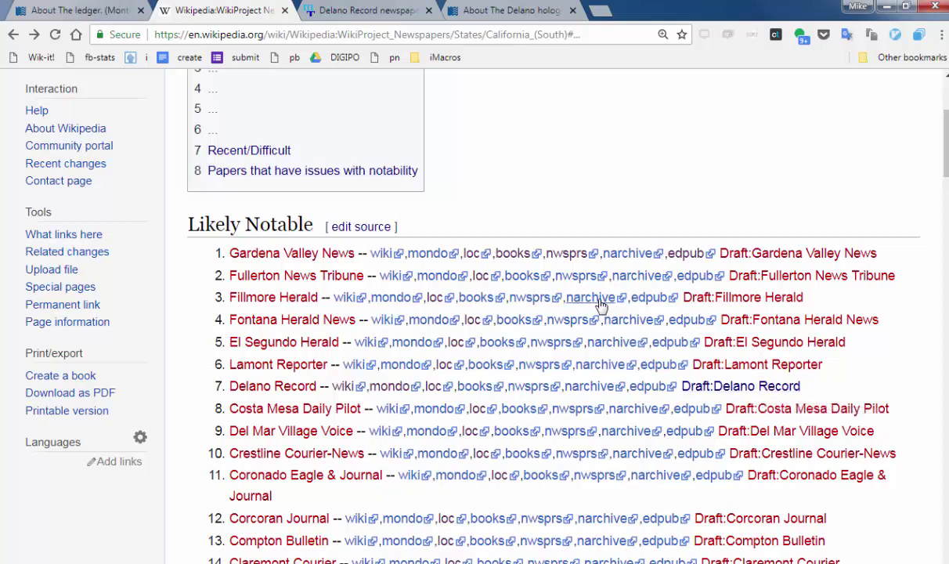
right_click(787, 394)
left_click(807, 398)
left_click(650, 10)
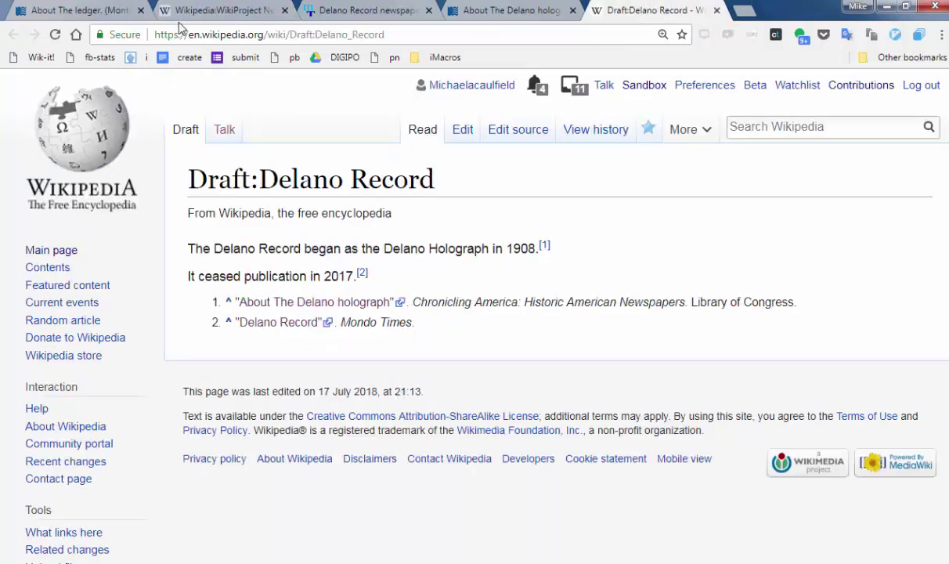
left_click(177, 11)
right_click(476, 388)
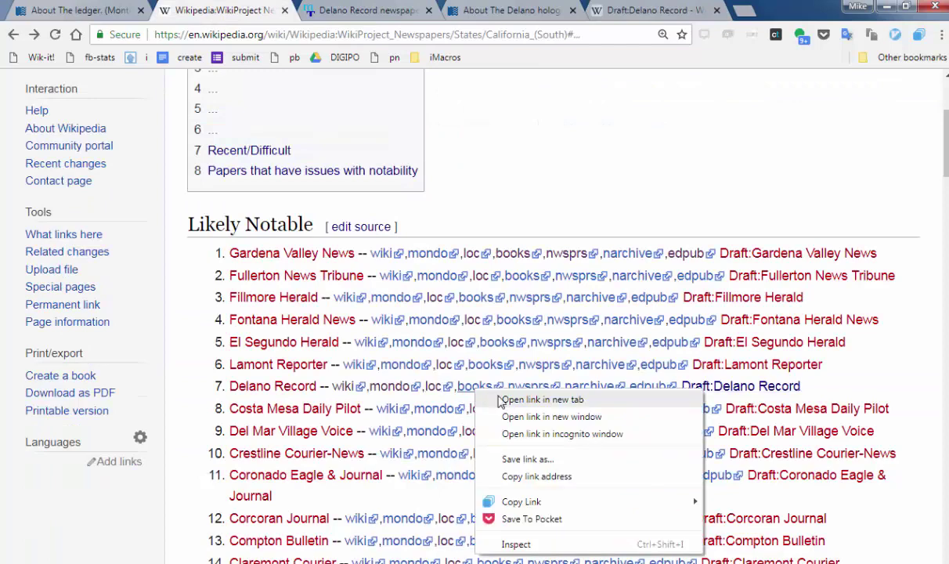
left_click(502, 400)
In the Google Books results, open the Grape Strike book at page 111
left_click(705, 11)
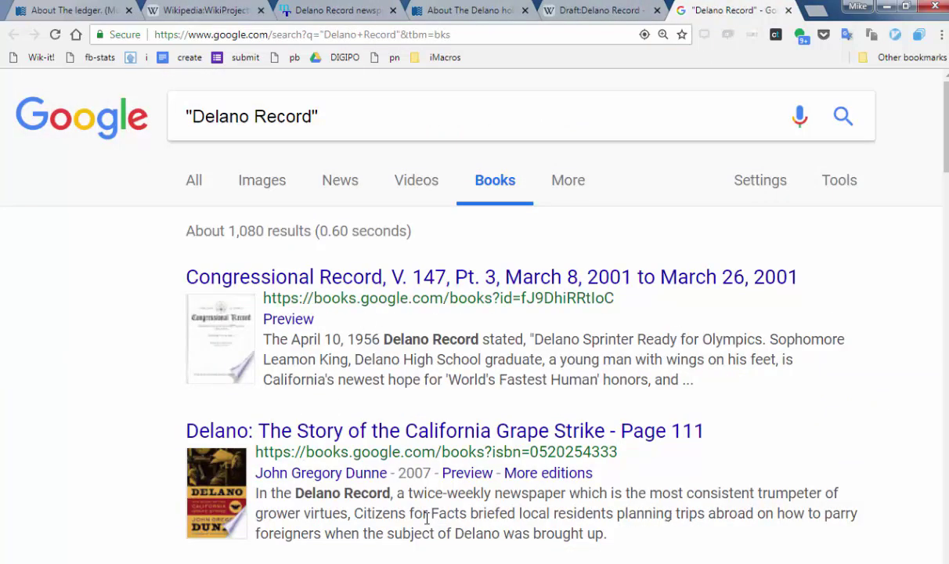
left_click_drag(473, 492, 533, 513)
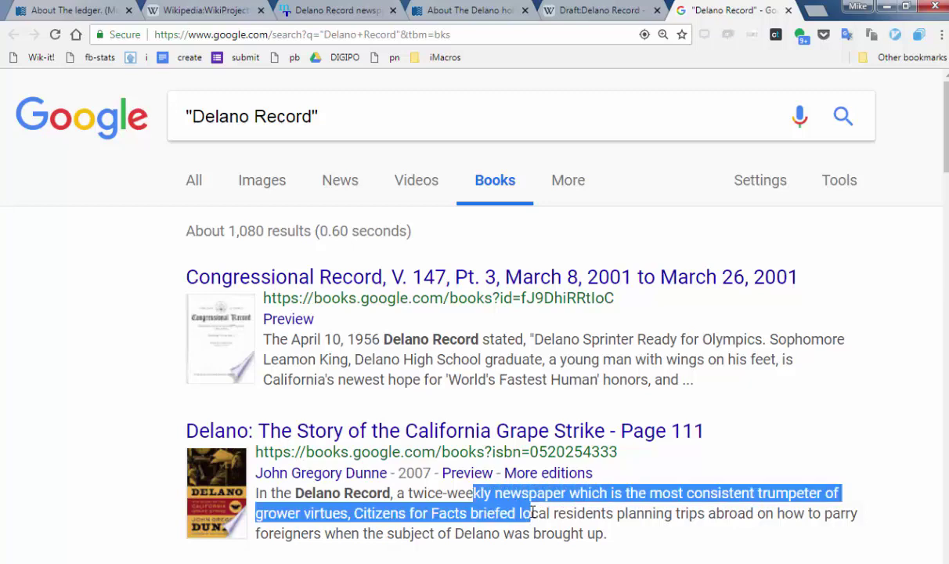
left_click(521, 520)
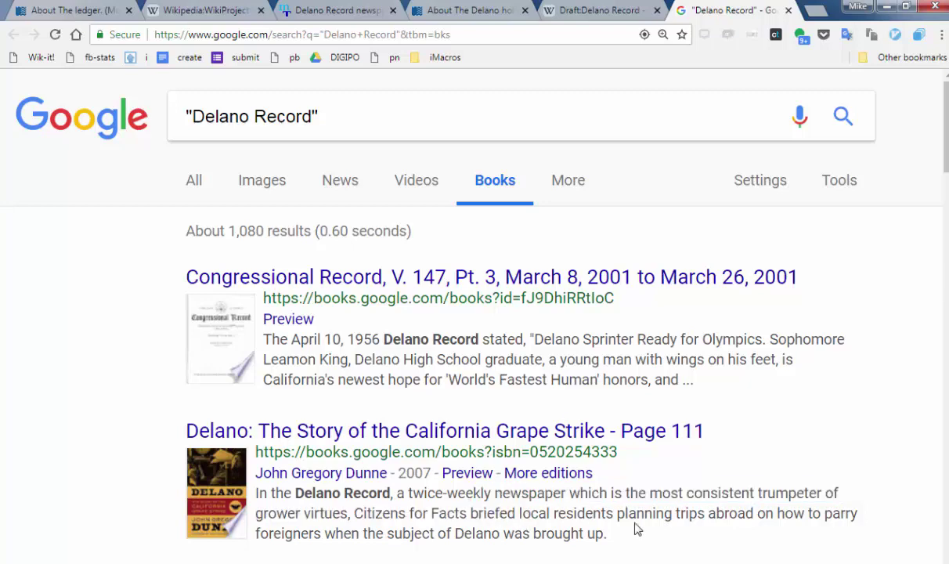
scroll(521, 536, "down", 2)
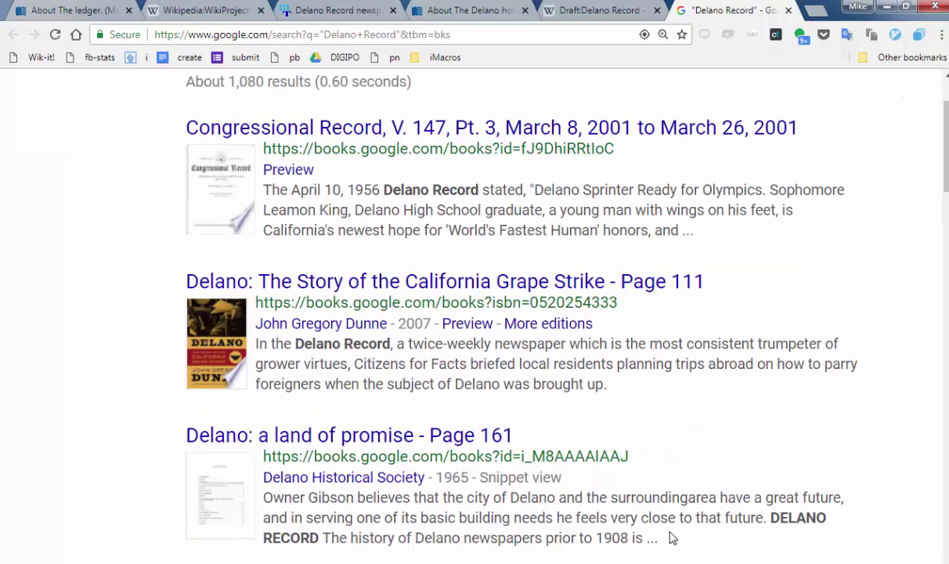
left_click(438, 282)
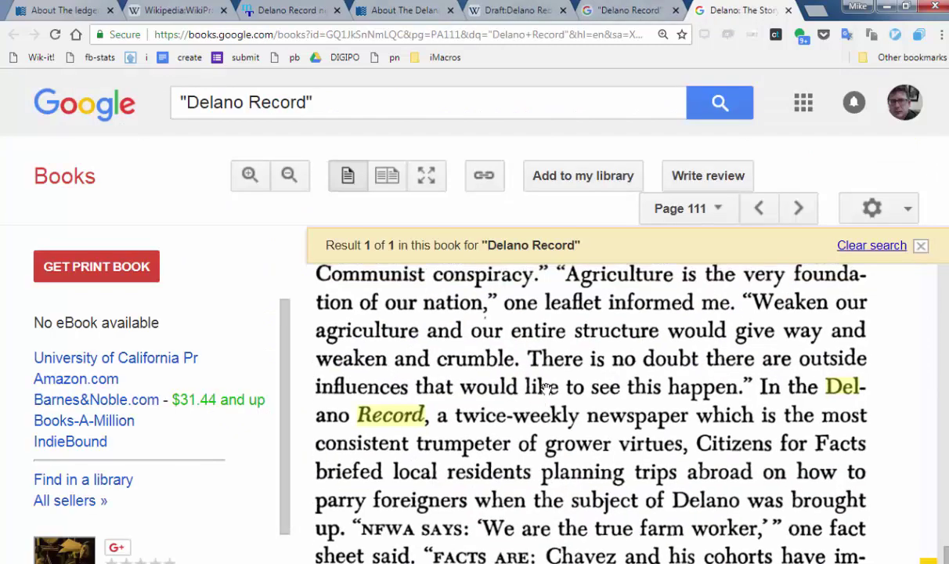
Read the page 111 passage on the twice-weekly Delano Record and copy the page's shareable link
scroll(593, 521, "down", 1)
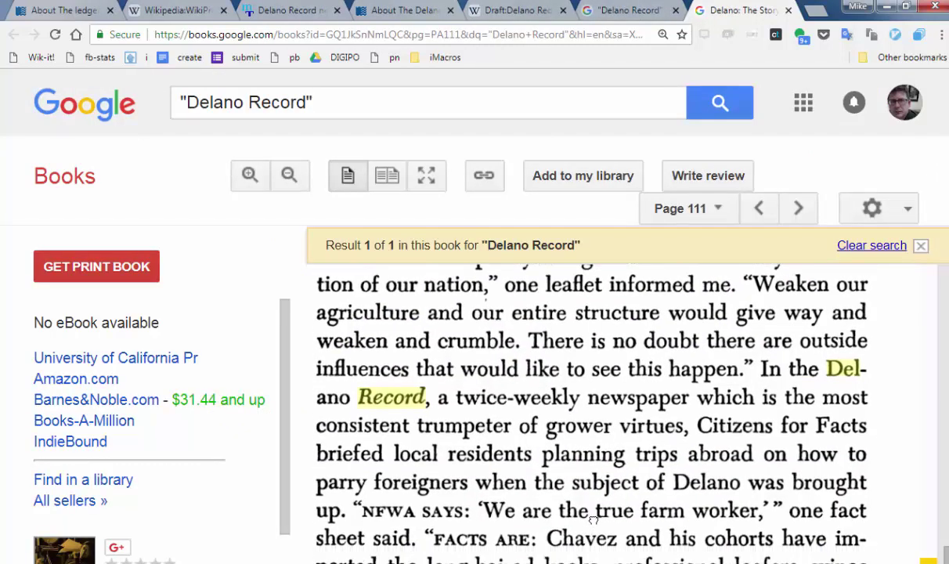
scroll(593, 519, "down", 2)
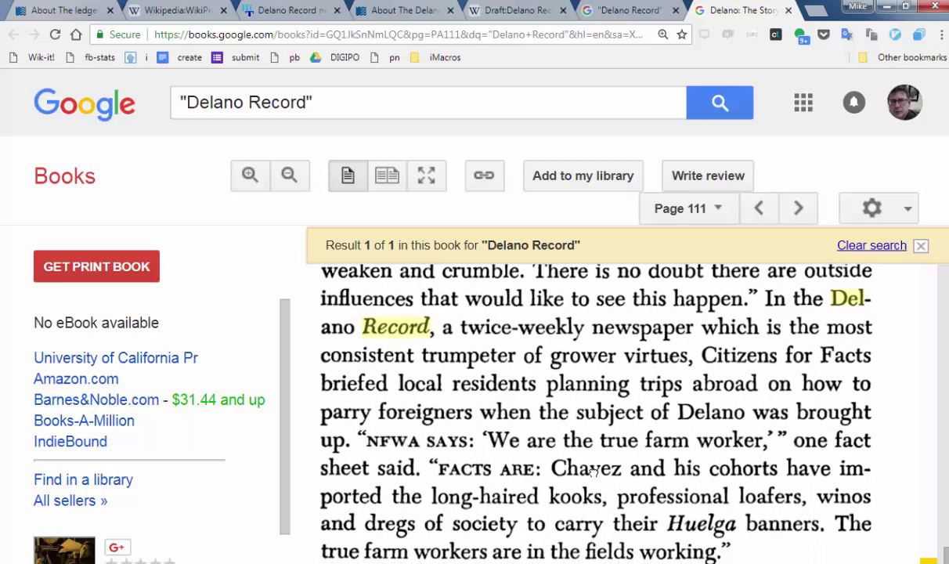
scroll(593, 474, "down", 2)
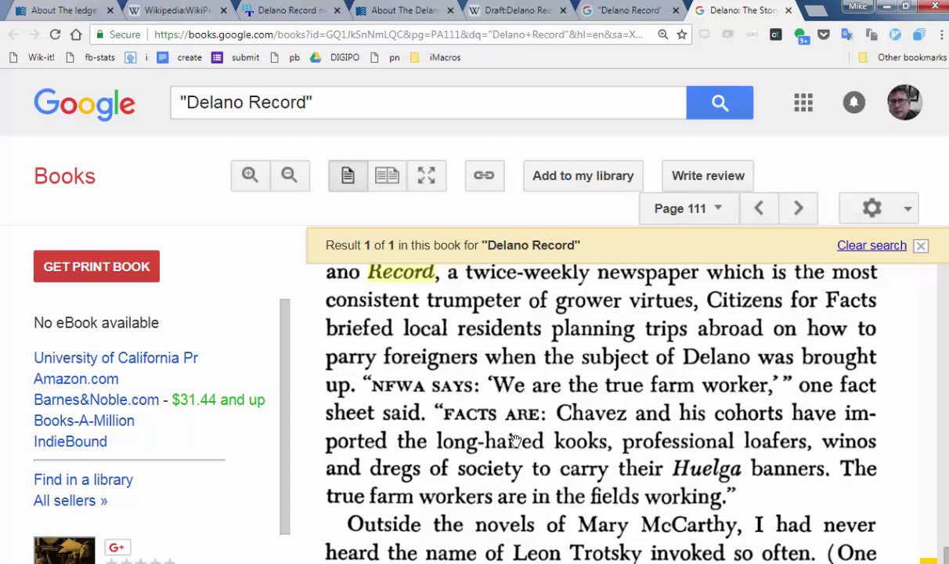
scroll(579, 371, "up", 2)
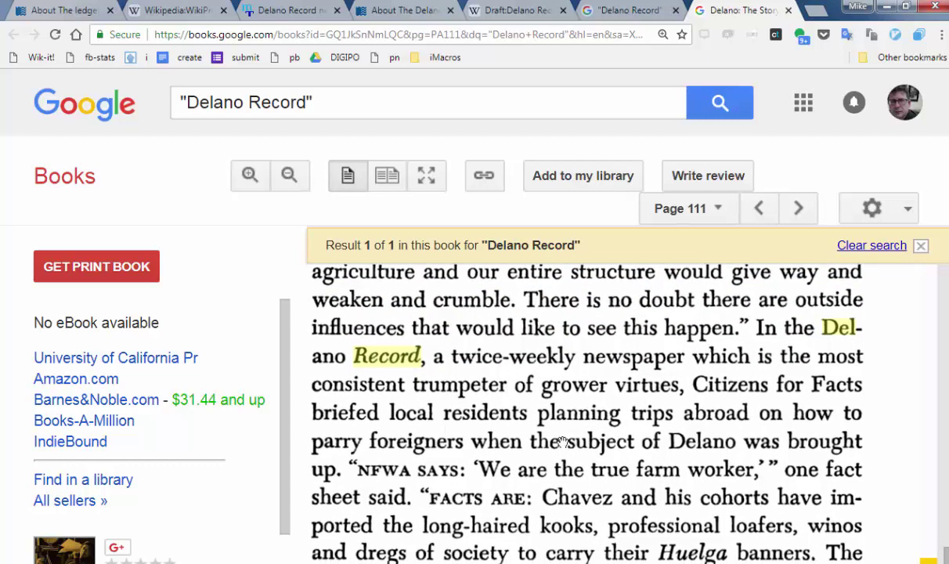
left_click(484, 176)
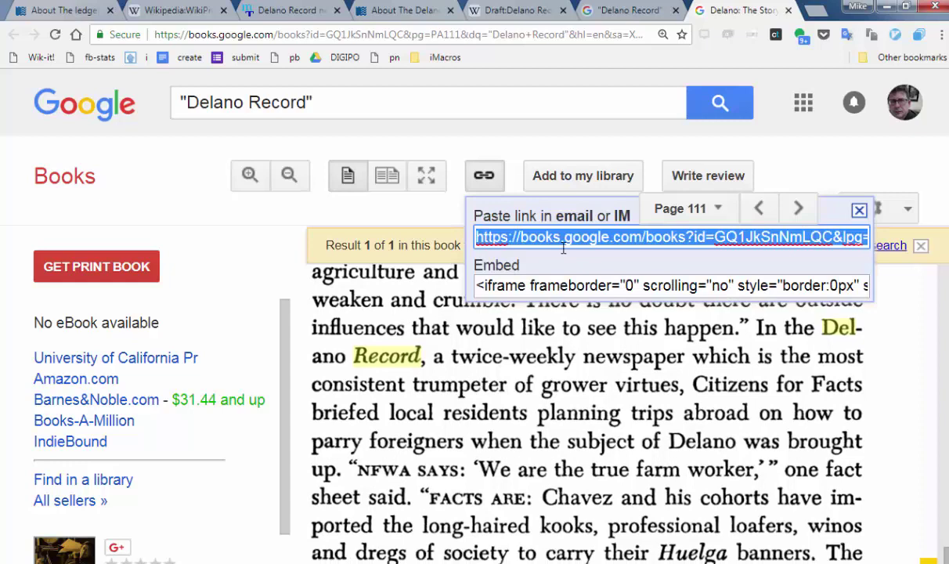
right_click(567, 241)
left_click(603, 273)
Edit the draft and add the sentence 'It appears to have been known for supporting grape growers over workers'
left_click(470, 11)
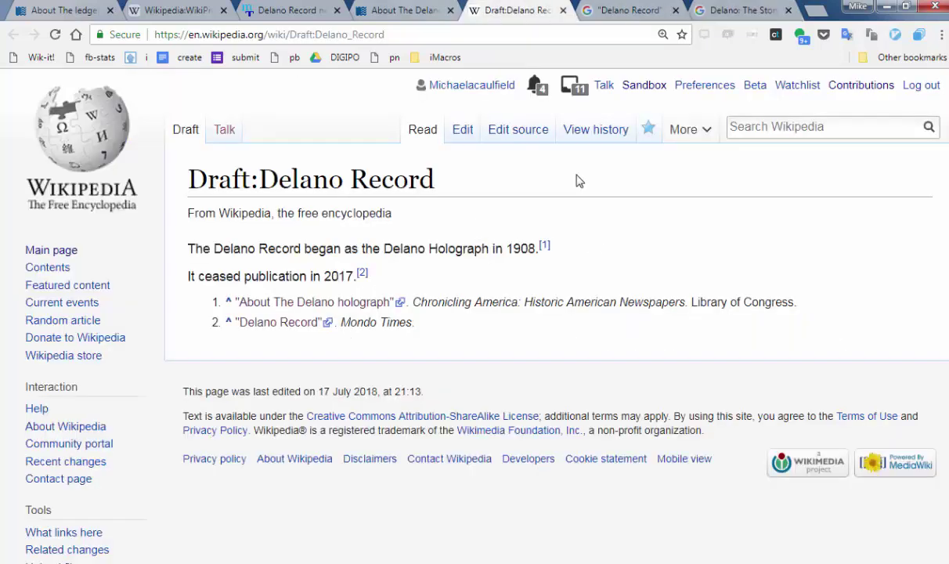
left_click(463, 131)
left_click(591, 282)
key("Return")
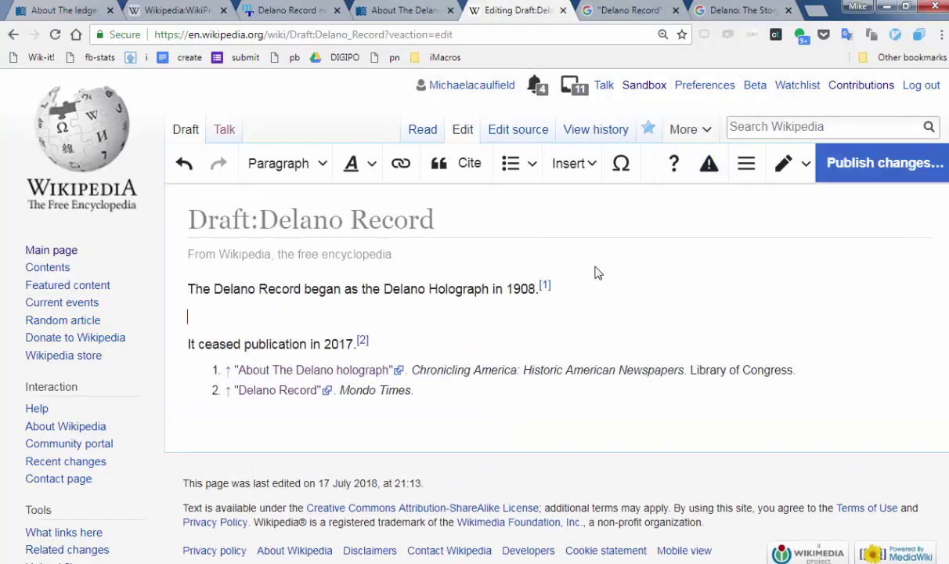
type("It appears to have been kno")
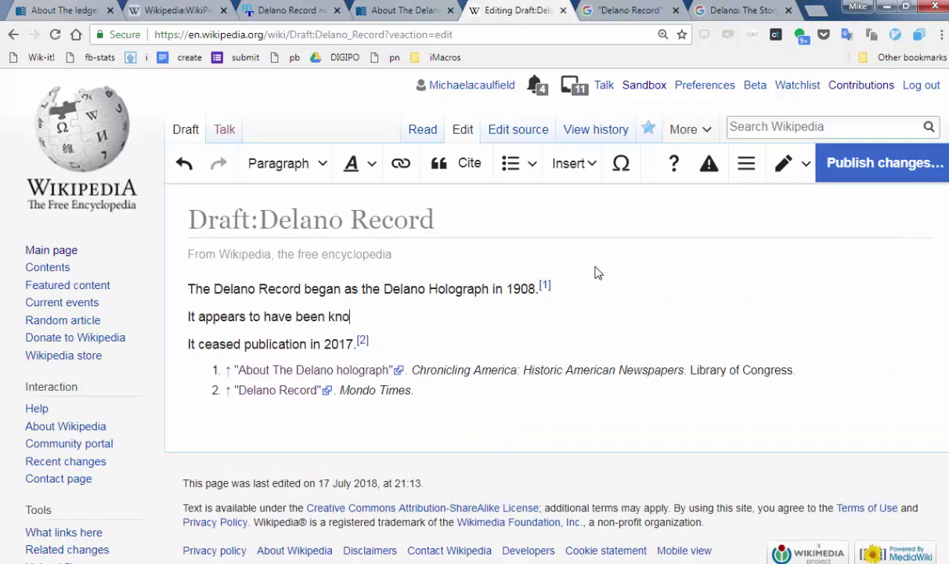
type("wn for supporting grape gr")
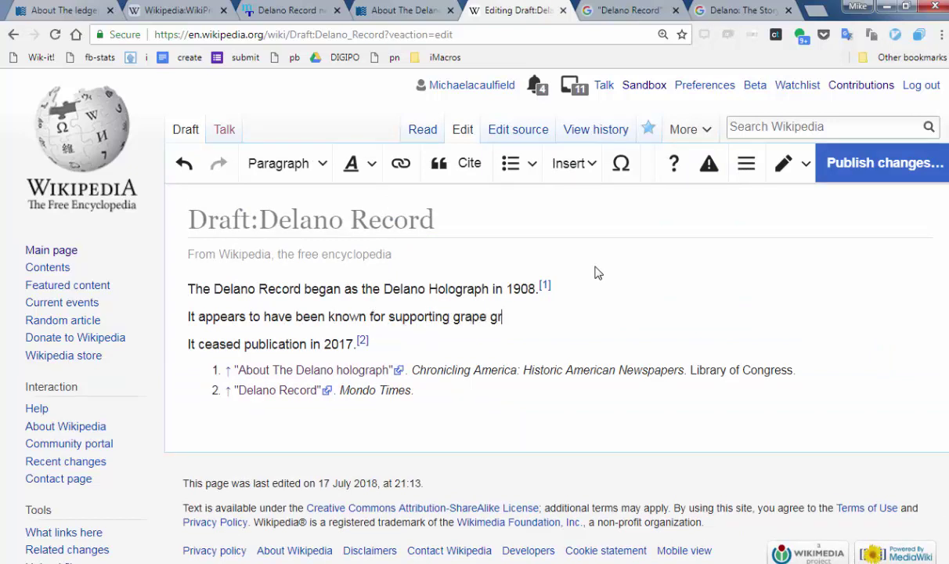
type("owers over workers in")
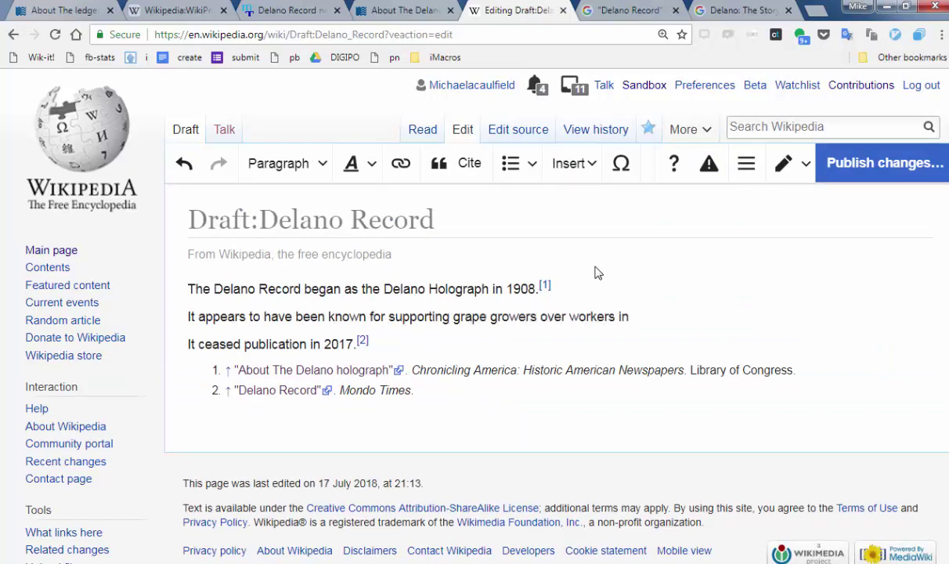
key("BackSpace")
key("BackSpace")
key("BackSpace")
key("BackSpace")
key("BackSpace")
key("BackSpace")
key("BackSpace")
Cite the new sentence to the Grape Strike book using the pasted Google Books link
left_click(468, 167)
key("ctrl+v")
key("Return")
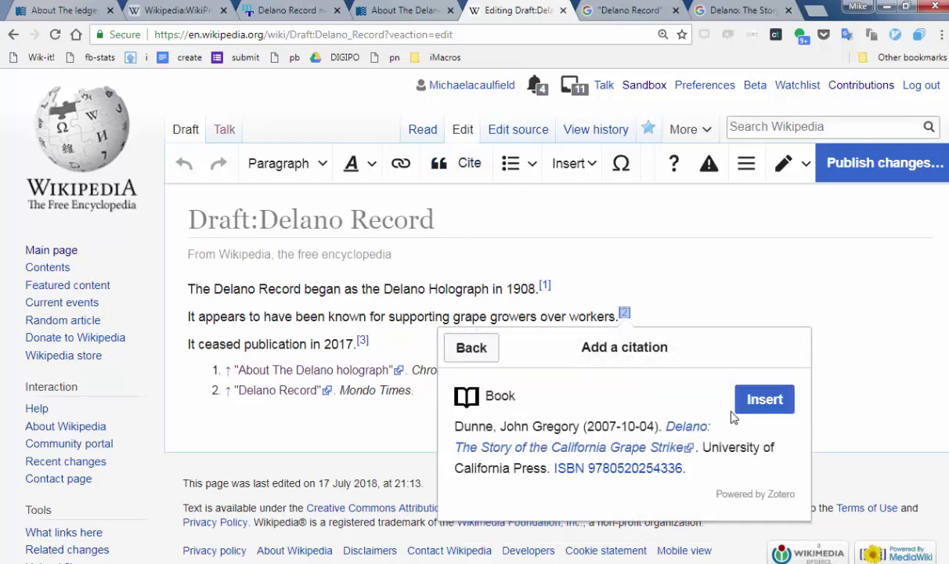
left_click(764, 400)
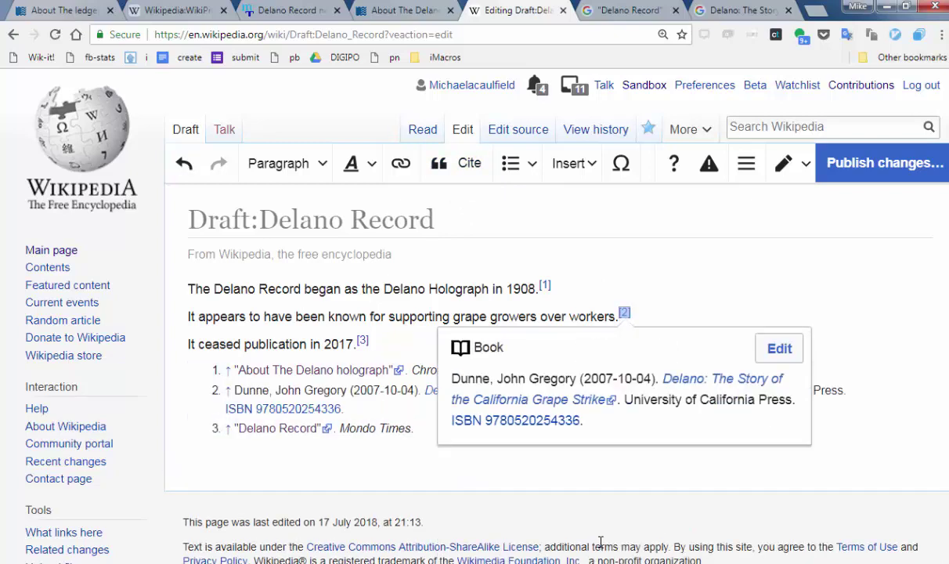
left_click(783, 313)
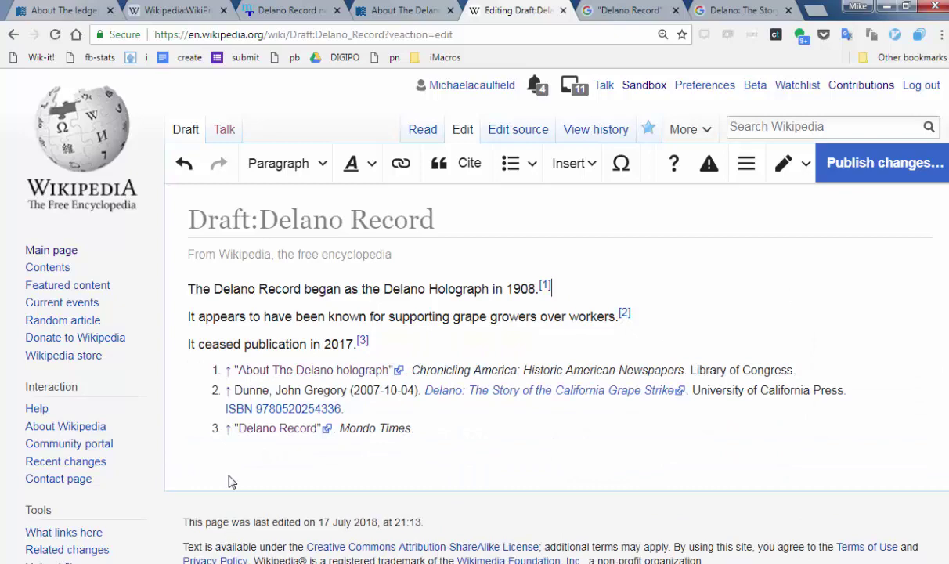
Publish the changes with the summary 'added grape grower/strike note'
left_click(837, 165)
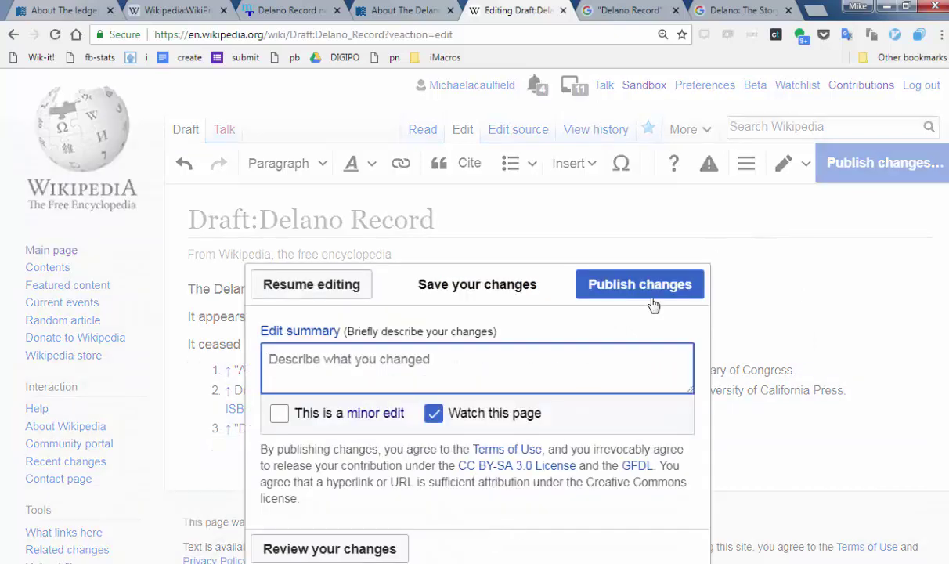
type("added grape grow")
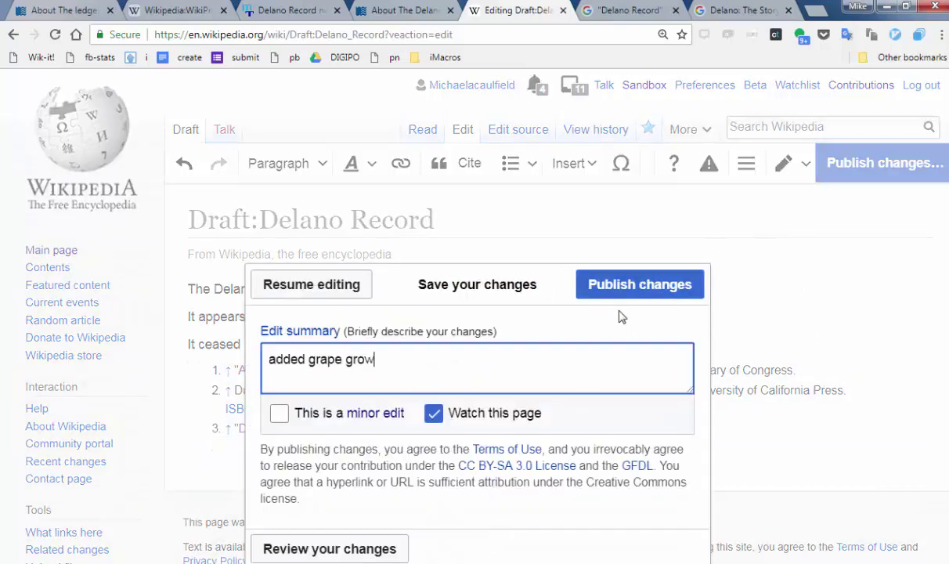
type("er/strike note")
left_click(636, 286)
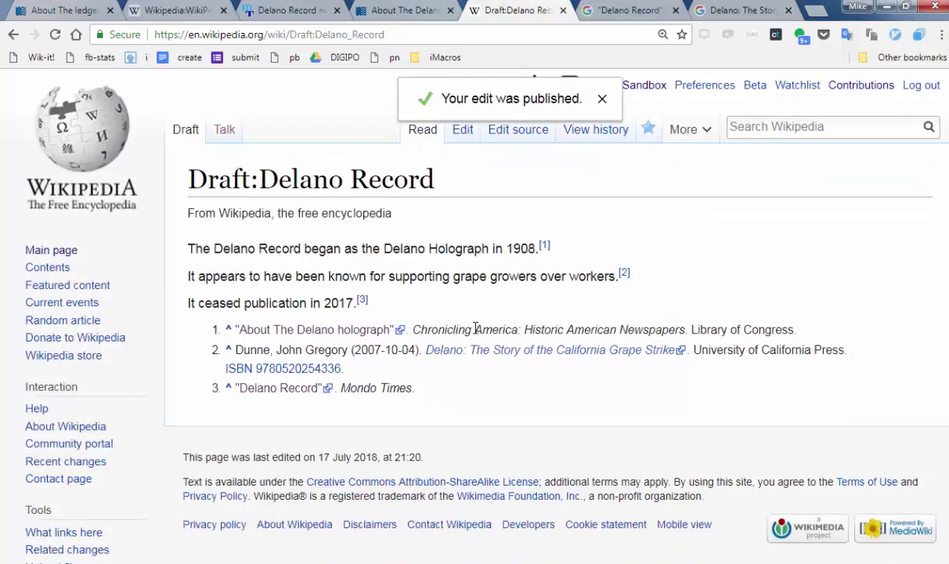
Open the Delano Record Newspapers.com search from the WikiProject California newspapers list in a new tab
left_click(179, 11)
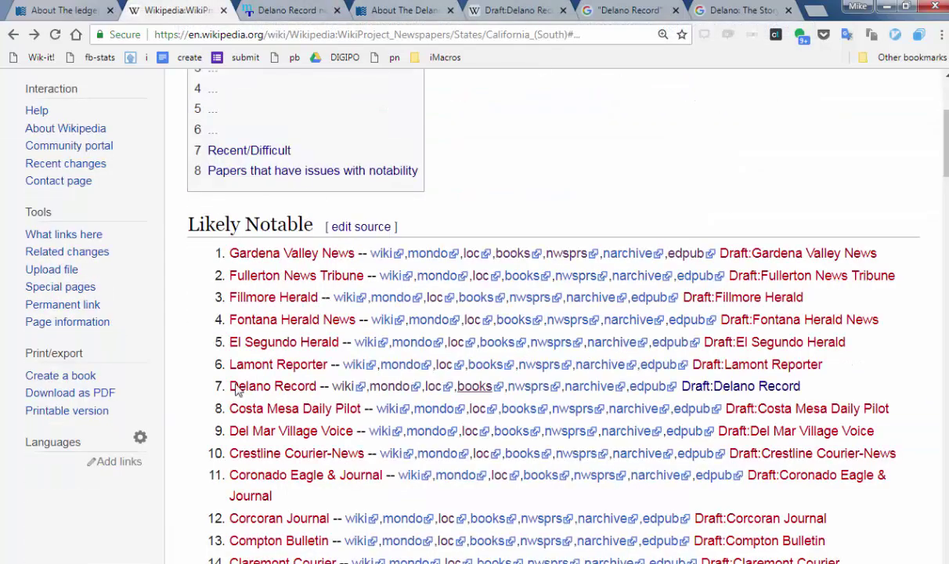
right_click(547, 385)
left_click(549, 375)
left_click(251, 10)
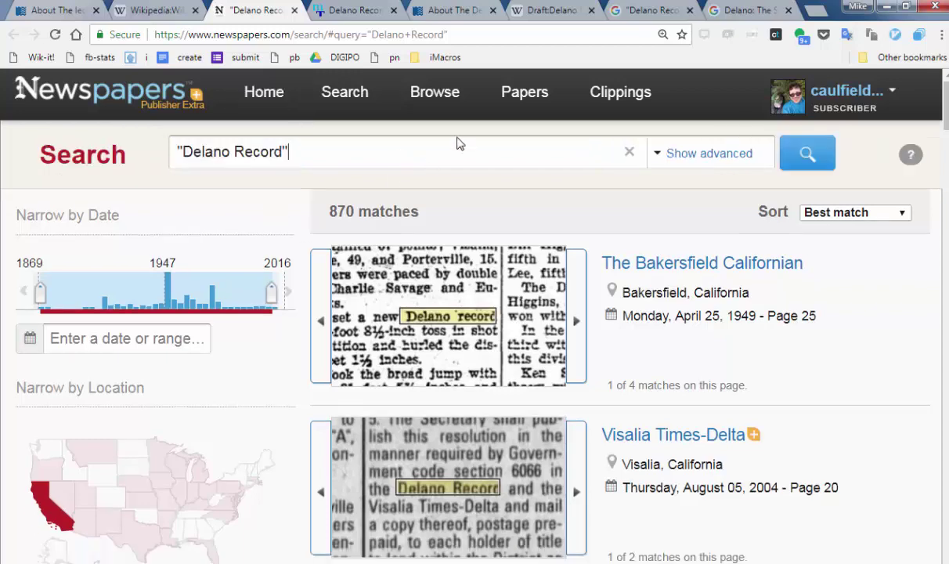
Narrow the search to Delano Record sold and open the 1992 San Bernardino County Sun result
type("ld")
key("Return")
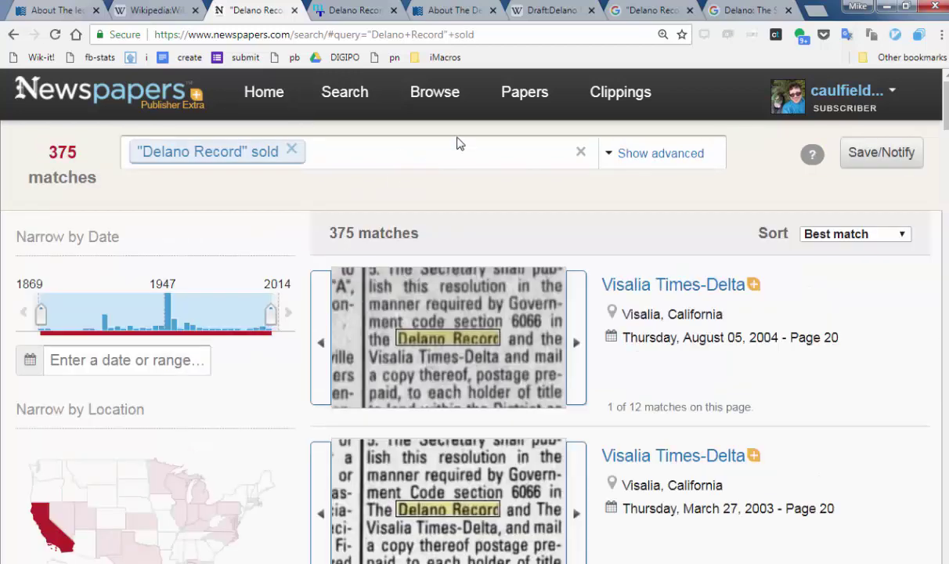
scroll(532, 400, "down", 10)
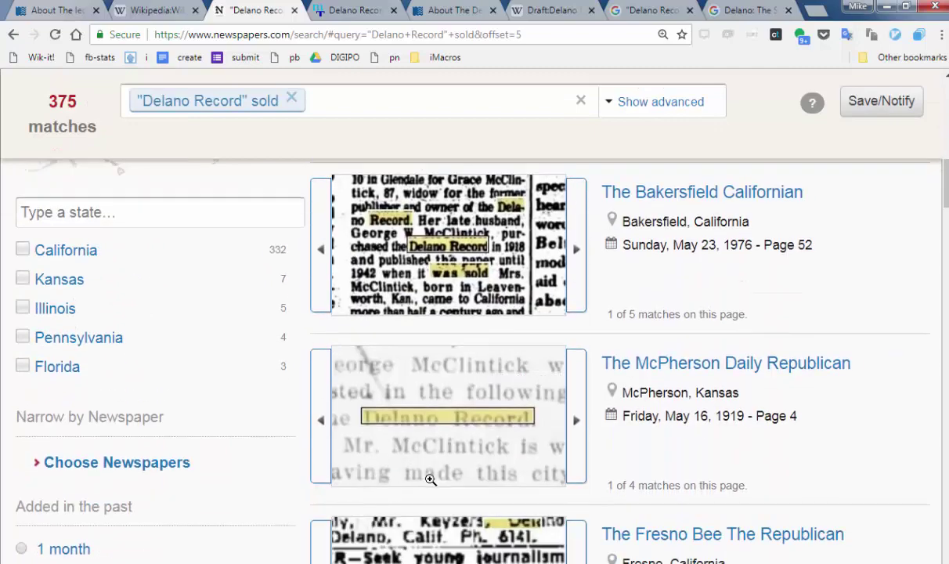
scroll(446, 477, "down", 8)
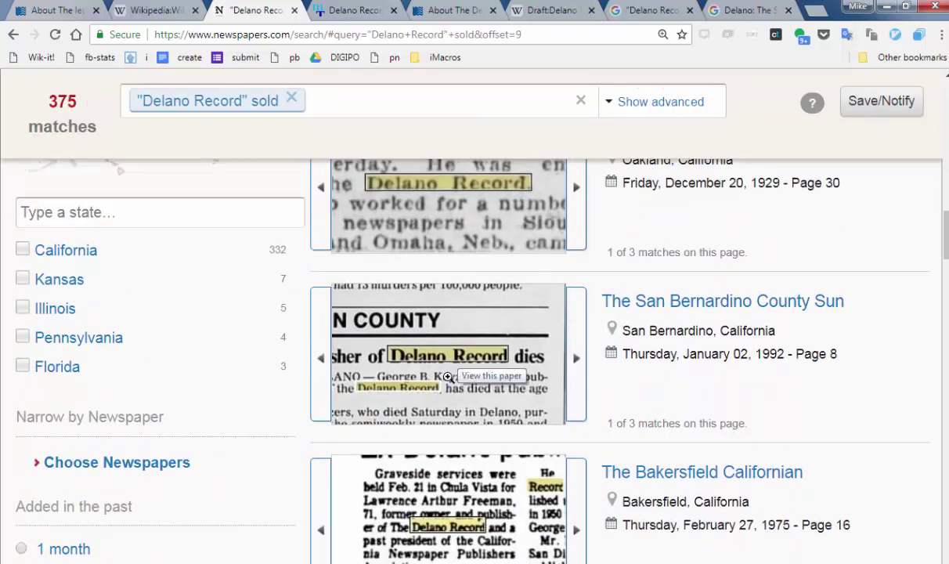
left_click(459, 373)
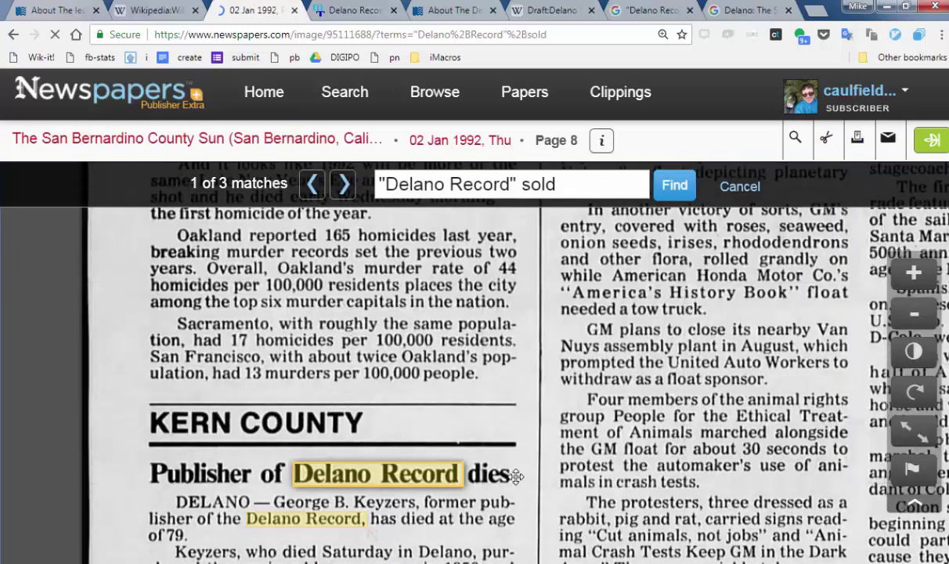
Clip the Kern County article as 'Publisher of Delano Record dies', then copy the clipping's address
scroll(326, 517, "down", 1)
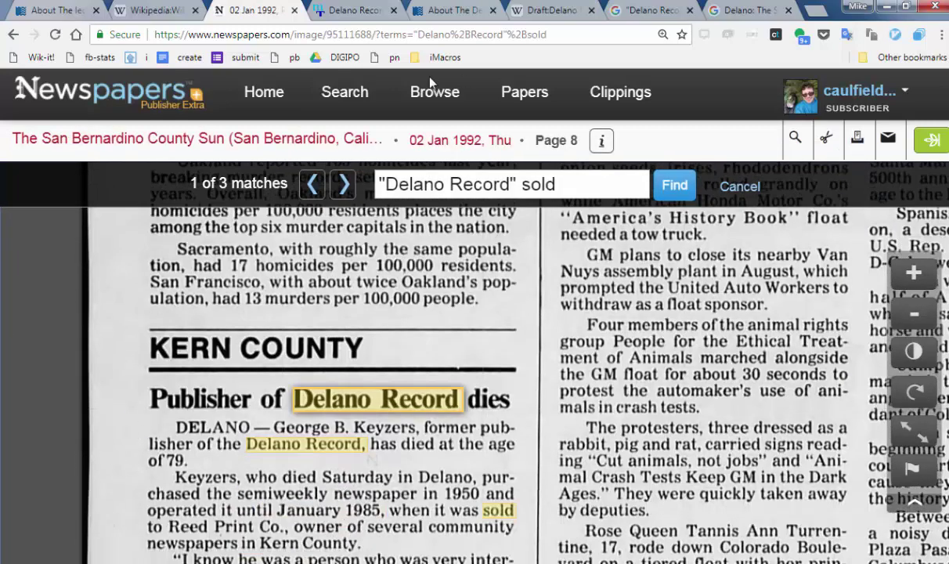
left_click(826, 137)
left_click_drag(117, 432, 225, 433)
left_click_drag(328, 475, 525, 474)
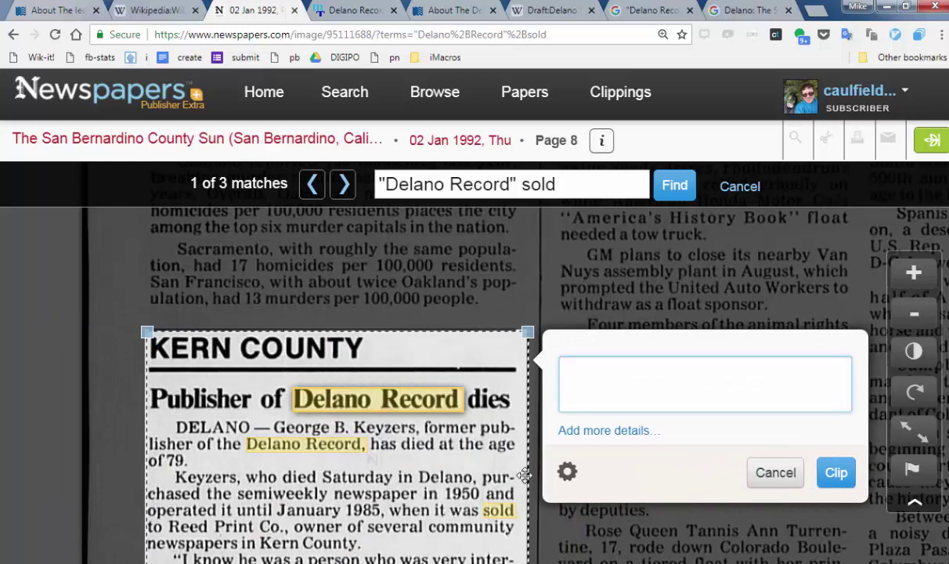
type("Publisher of Delano Re")
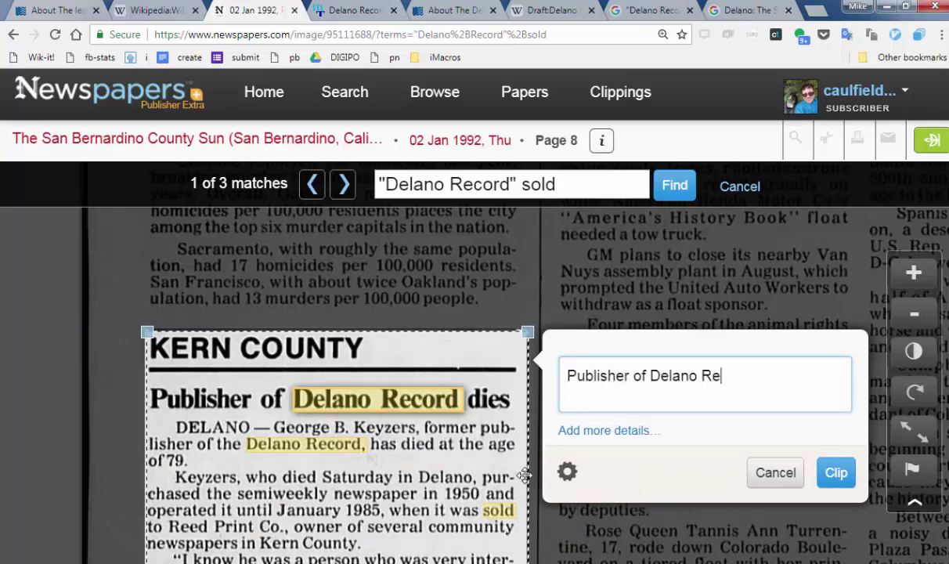
type("cord dies")
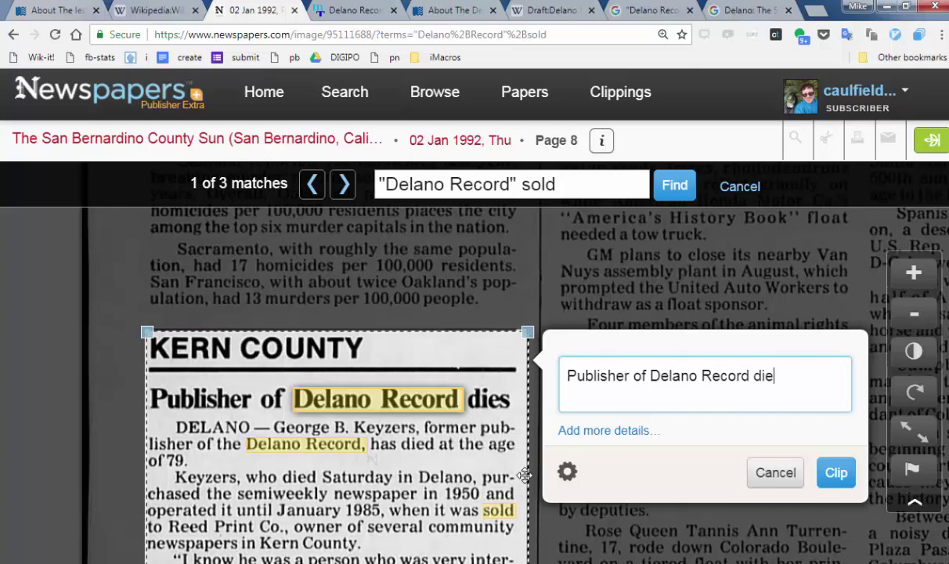
left_click(837, 473)
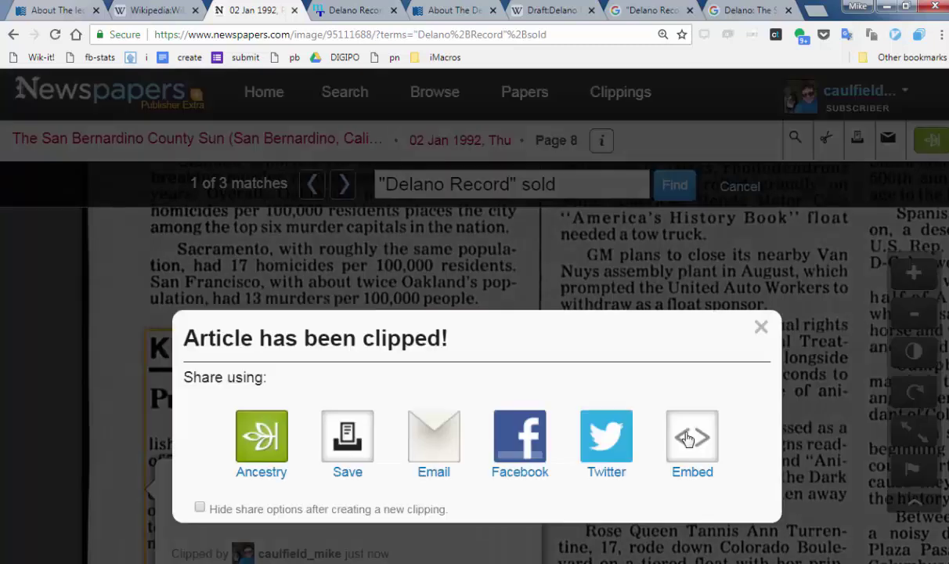
scroll(368, 352, "down", 3)
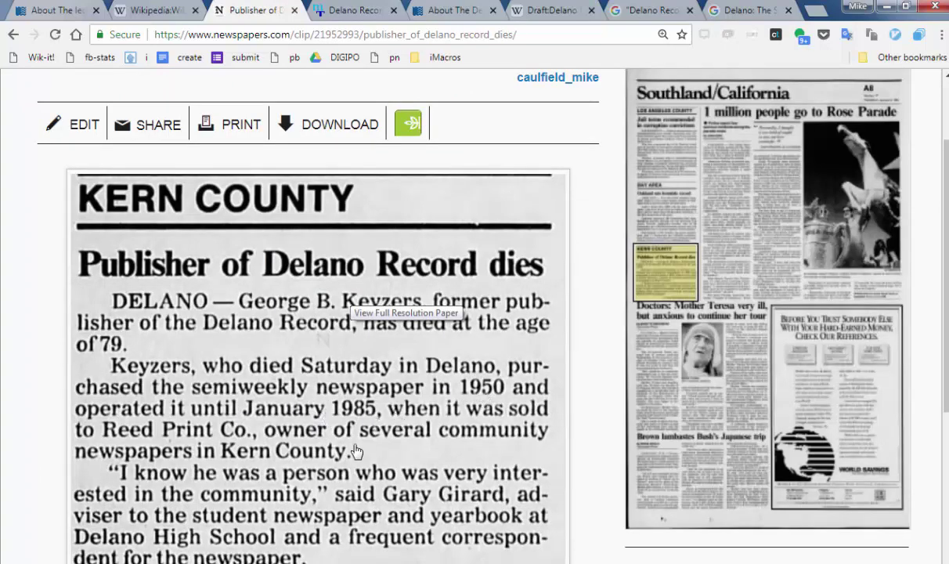
right_click(329, 34)
key("ctrl+c")
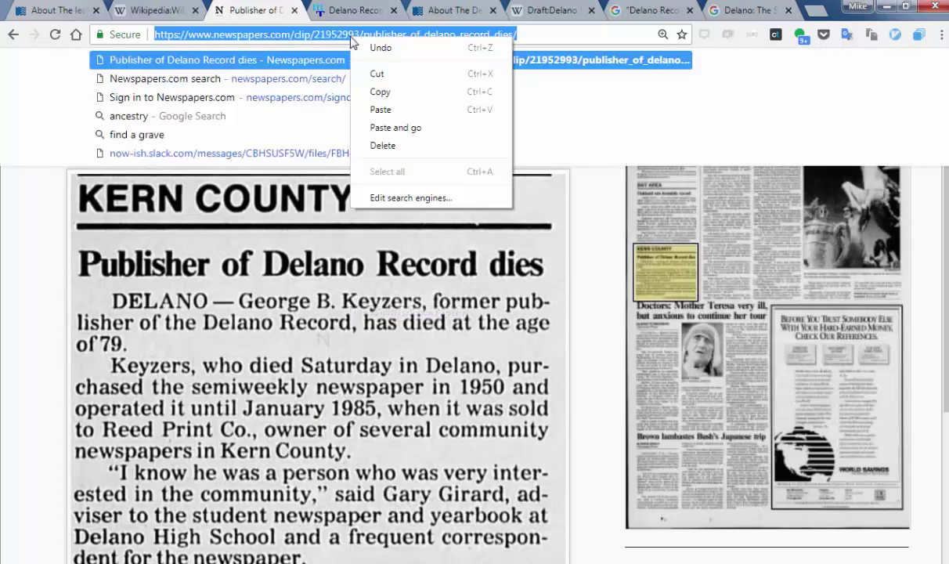
Edit the draft, adding a new paragraph: 'George Keyzers bought the newspaper in 1950, and operated'
left_click(345, 91)
left_click(523, 11)
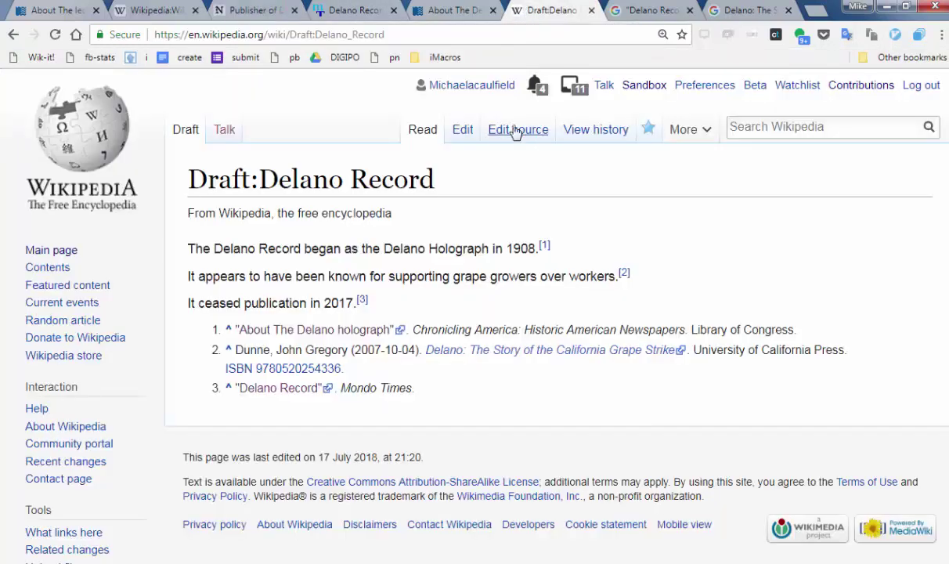
left_click(462, 129)
left_click(674, 327)
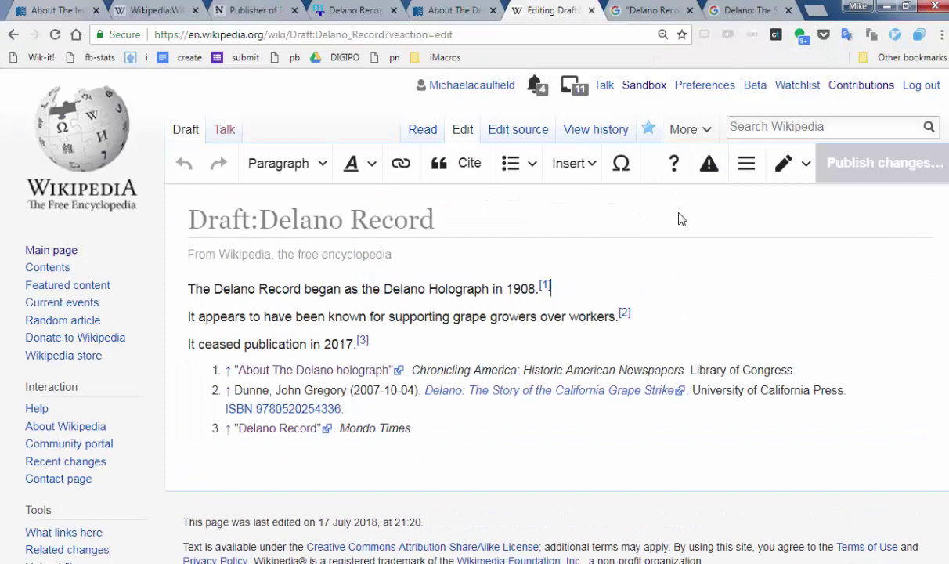
key("Return")
type("George Keyzers")
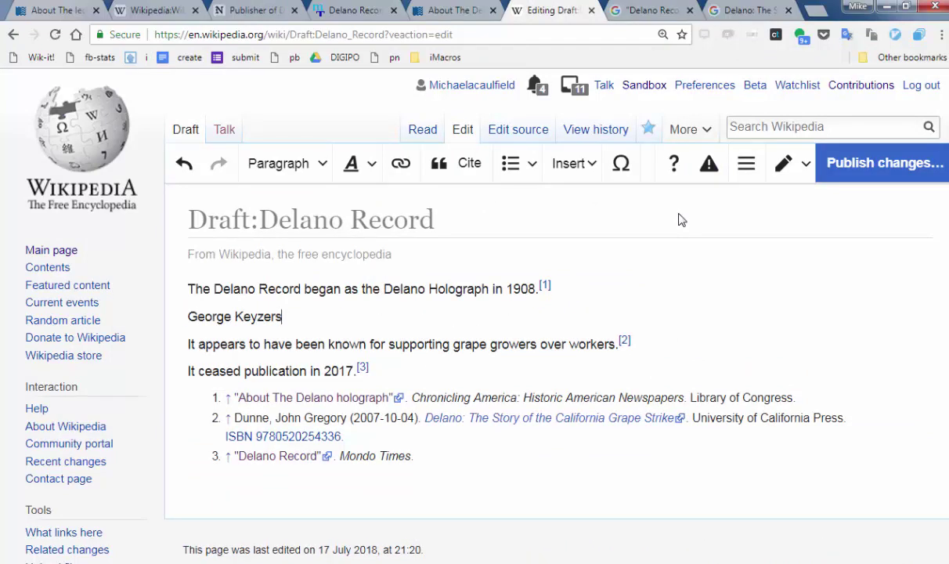
type(" bought the newspaper ")
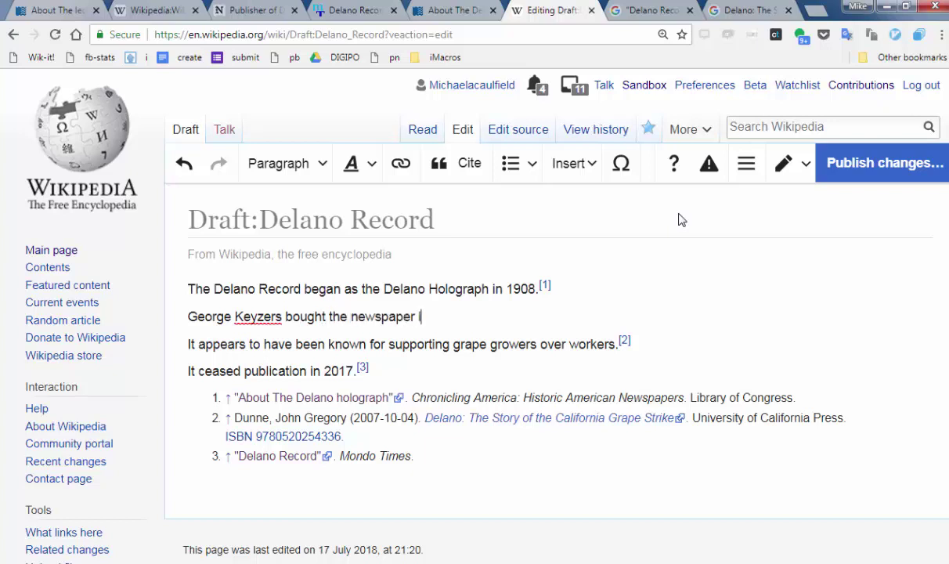
type("in 1950, and operated it until its sale to")
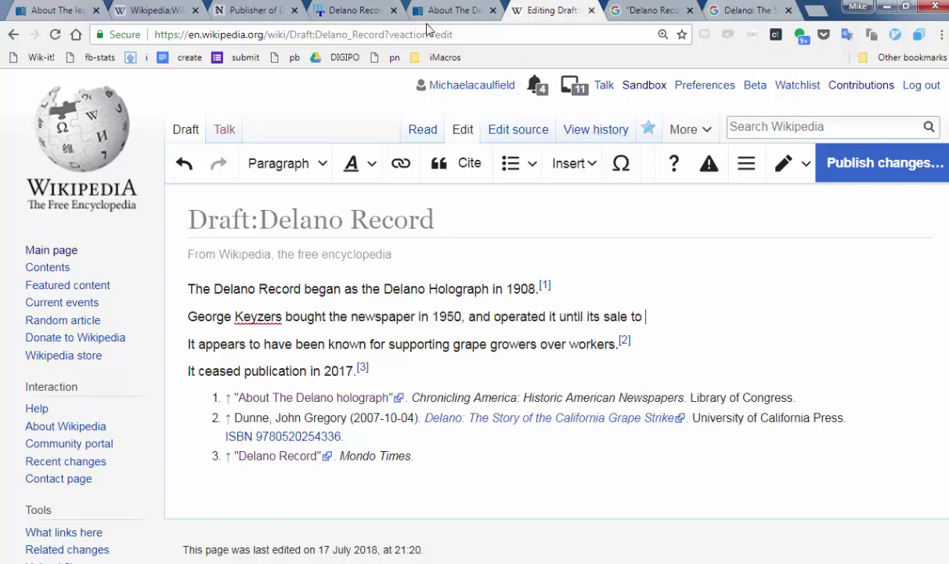
Check the clipping's wording on the sale, then continue the sentence with 'Reed'
left_click(245, 12)
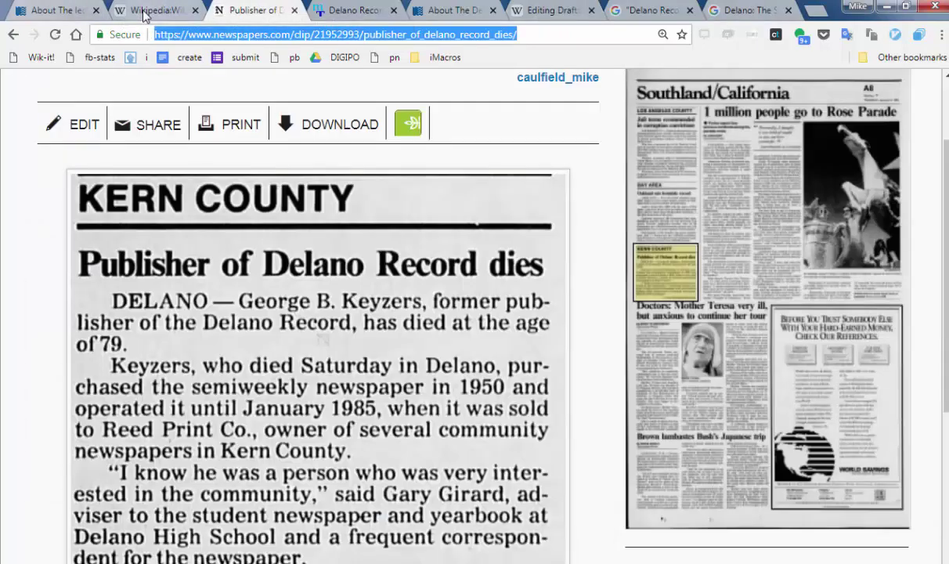
left_click(169, 8)
left_click(544, 10)
type("Reed Print Co. in 1985.")
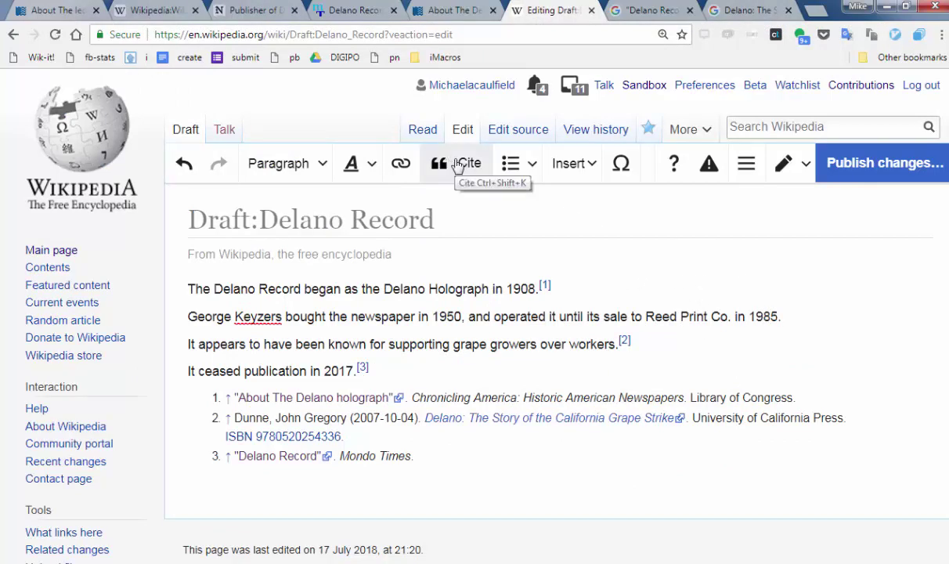
Start a manual News citation with the clipping's URL as the source address
left_click(467, 163)
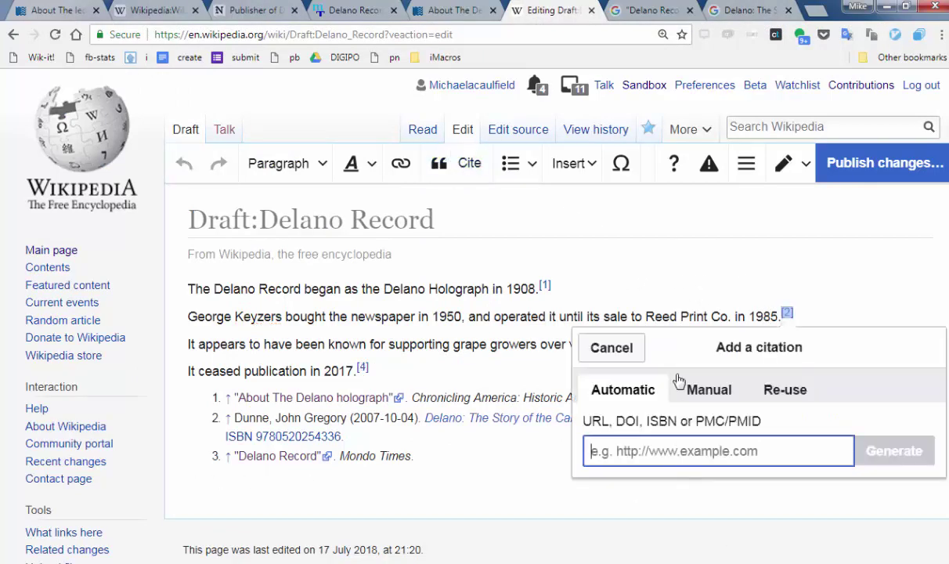
left_click(689, 387)
left_click(636, 470)
key("ctrl+v")
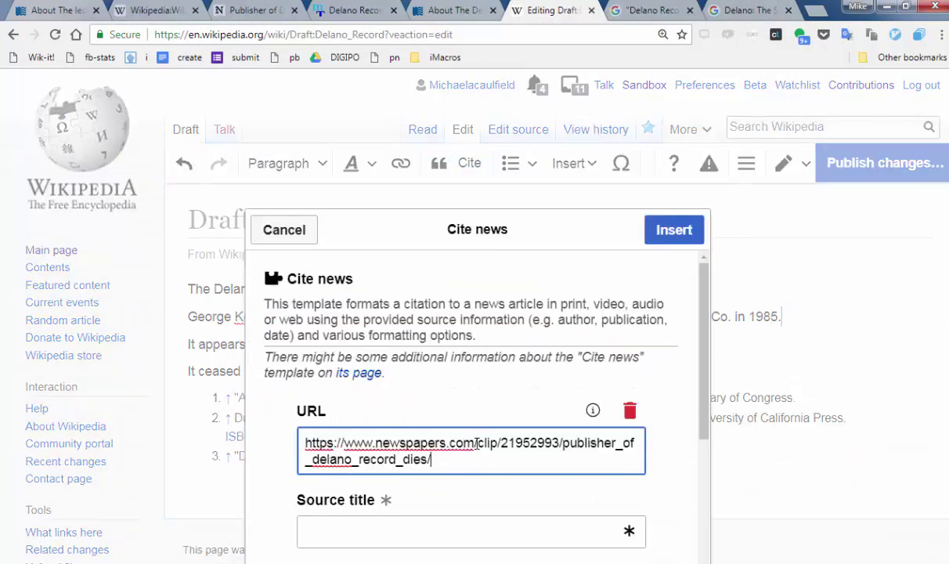
left_click(470, 518)
Set the citation title to 'Publisher of Delano Record dies', copied from the clipping
left_click(254, 10)
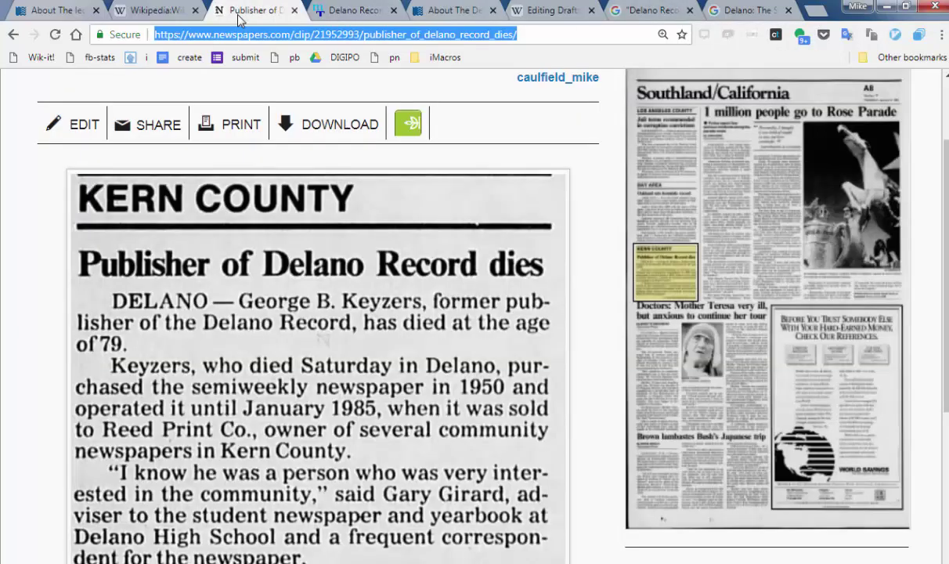
scroll(371, 286, "up", 5)
left_click_drag(26, 159, 98, 189)
right_click(69, 153)
left_click(94, 170)
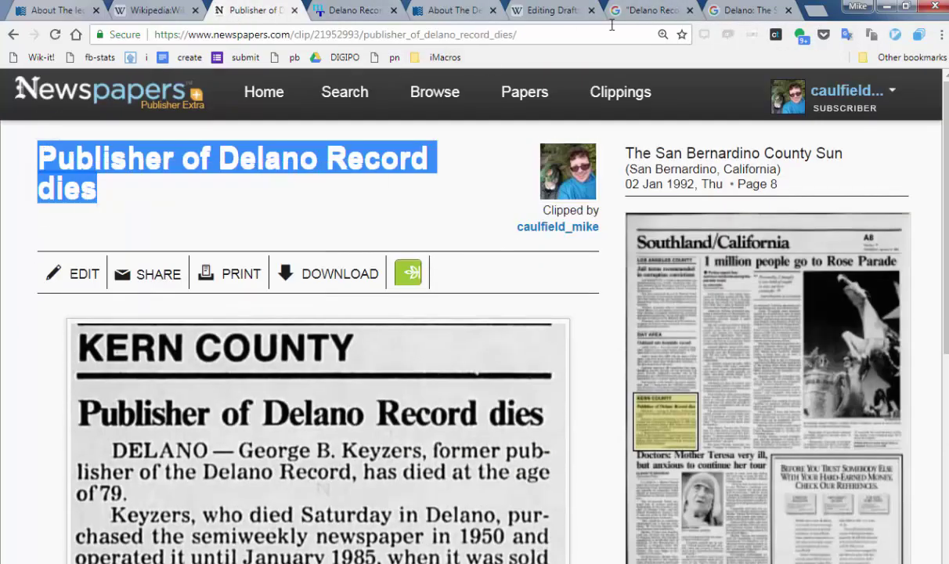
left_click(549, 10)
type("Publisher of Delano Record dies")
left_click(483, 458)
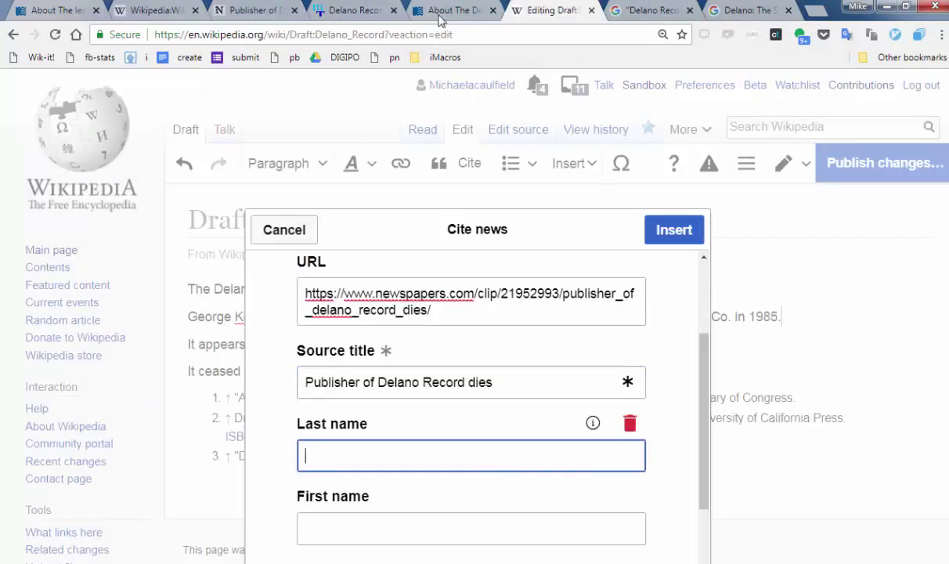
Set the citation's publication to The San Bernardino County Sun
left_click(222, 11)
left_click_drag(618, 153, 801, 154)
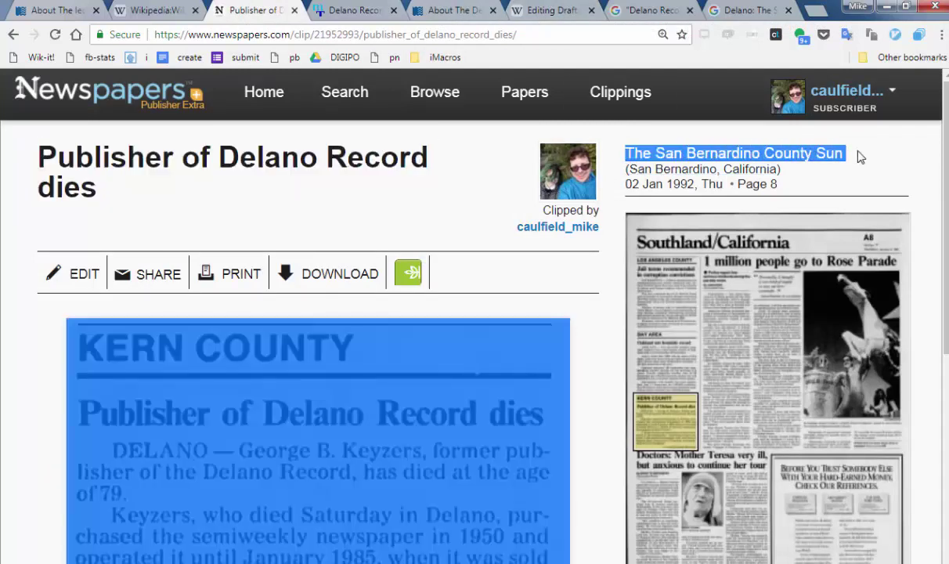
left_click(558, 329)
left_click(14, 34)
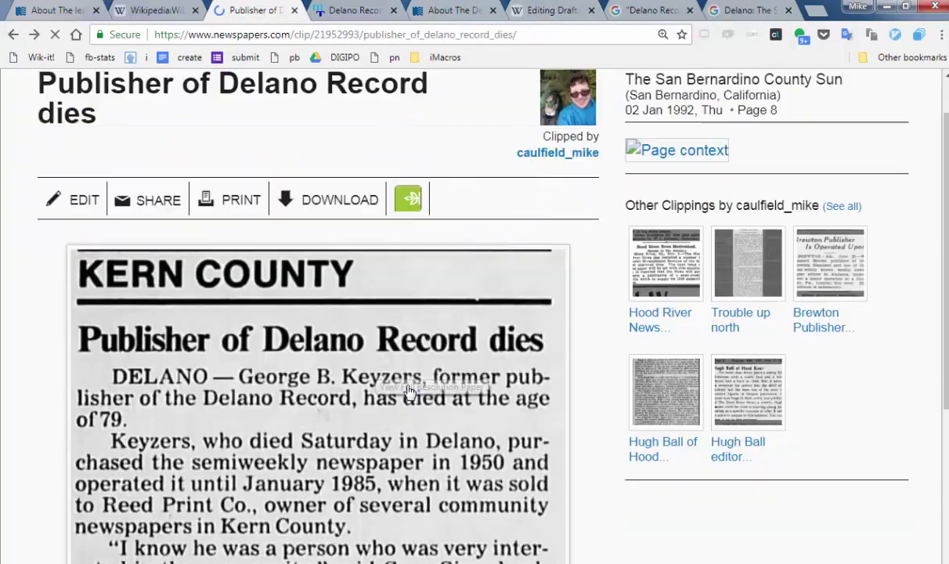
scroll(130, 402, "down", 5)
left_click_drag(141, 426, 376, 432)
key("ctrl+c")
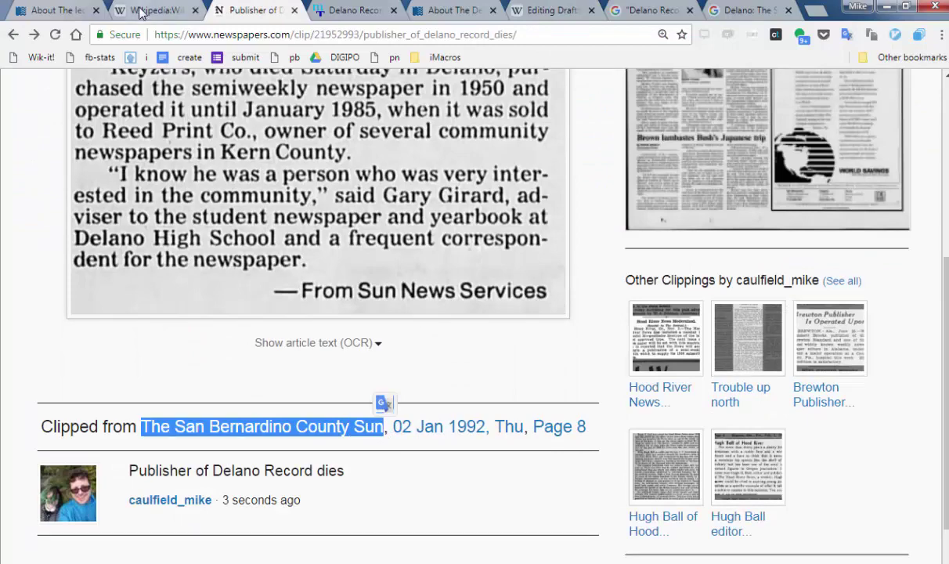
left_click(161, 10)
left_click(544, 10)
left_click(424, 533)
scroll(415, 486, "down", 3)
left_click(408, 468)
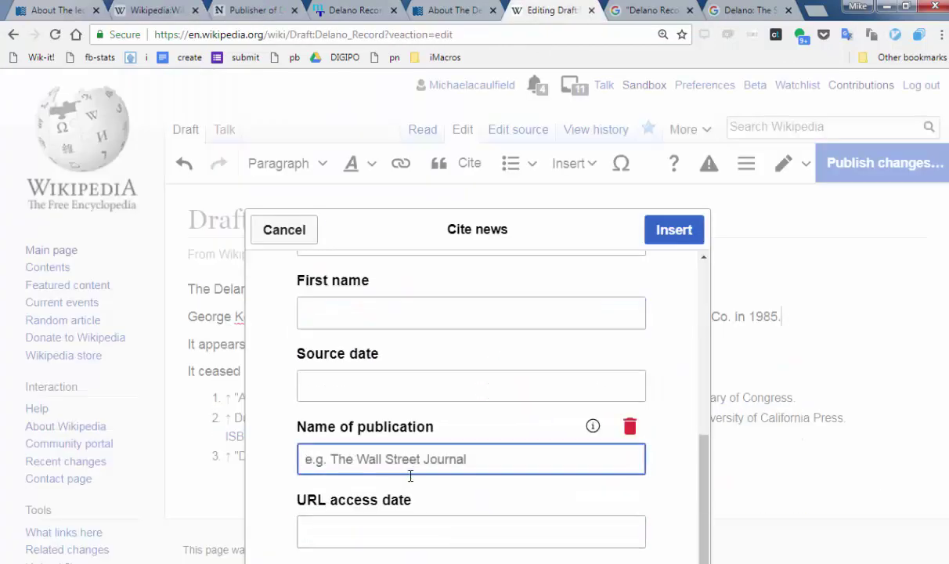
key("ctrl+v")
left_click(423, 384)
Copy the clipping's date line '02 Jan 1992, Thu, Page 8'
left_click(208, 15)
scroll(444, 282, "up", 5)
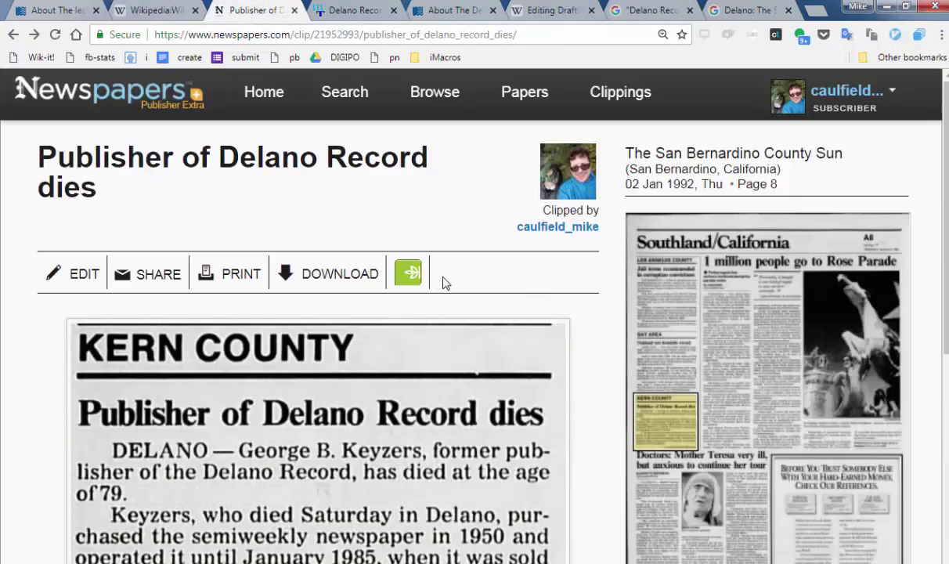
left_click_drag(626, 190, 660, 182)
left_click(721, 187)
scroll(938, 500, "down", 15)
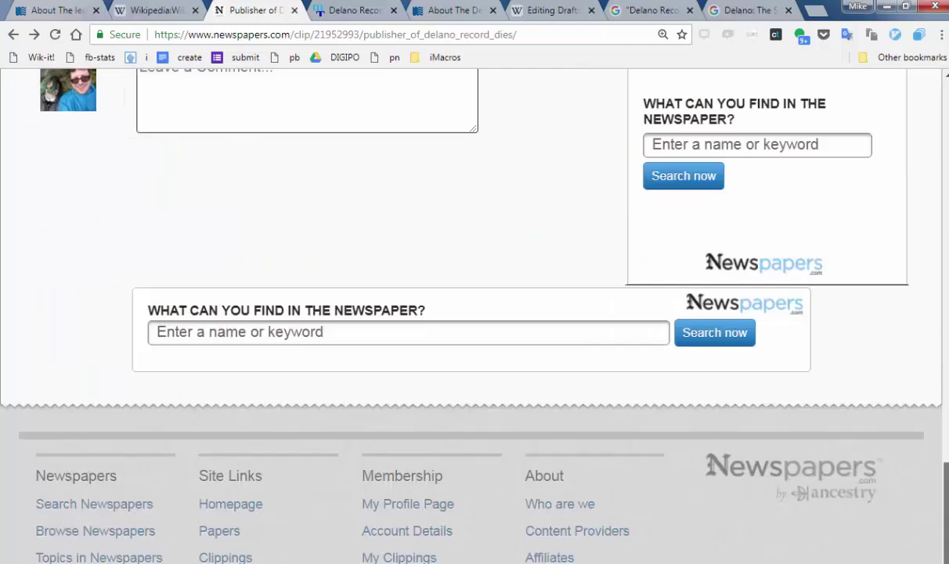
scroll(938, 499, "up", 4)
left_click_drag(392, 177, 561, 386)
left_click_drag(596, 178, 394, 198)
key("ctrl+c")
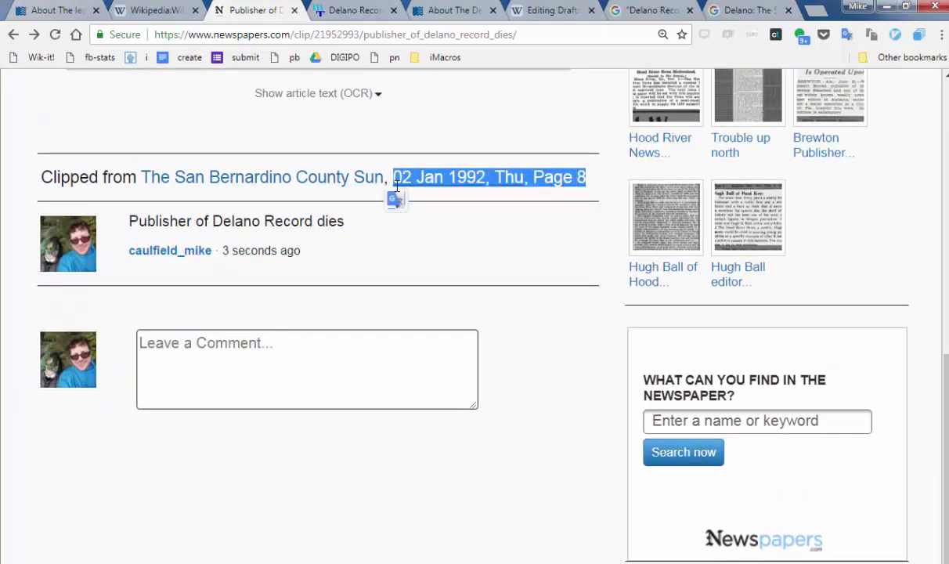
key("ctrl+shift+Tab")
Set the citation date to 2 January 1992 and insert the news citation
left_click(552, 10)
key("ctrl+v")
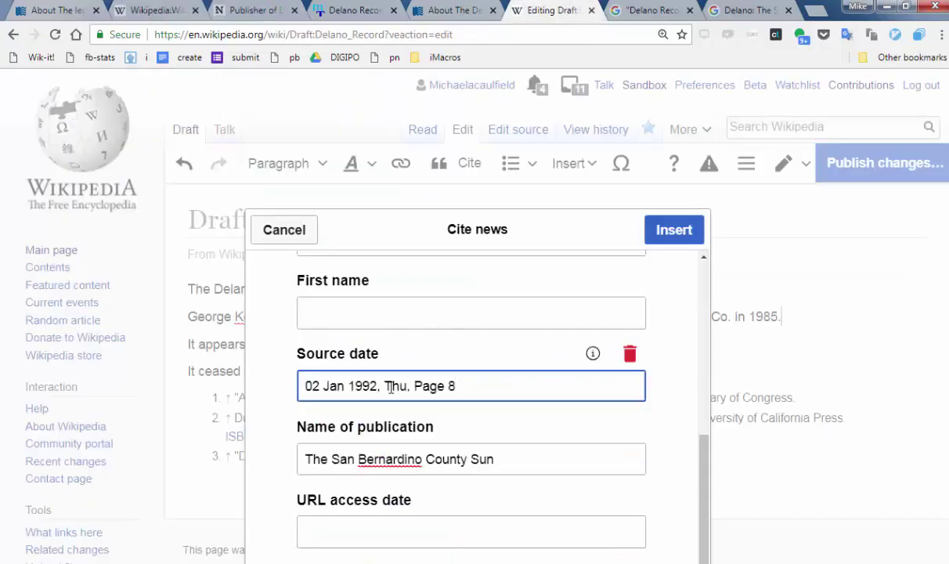
left_click_drag(370, 386, 619, 329)
type("2")
key("Left")
key("Left")
key("Left")
key("Left")
key("Left")
type("uary")
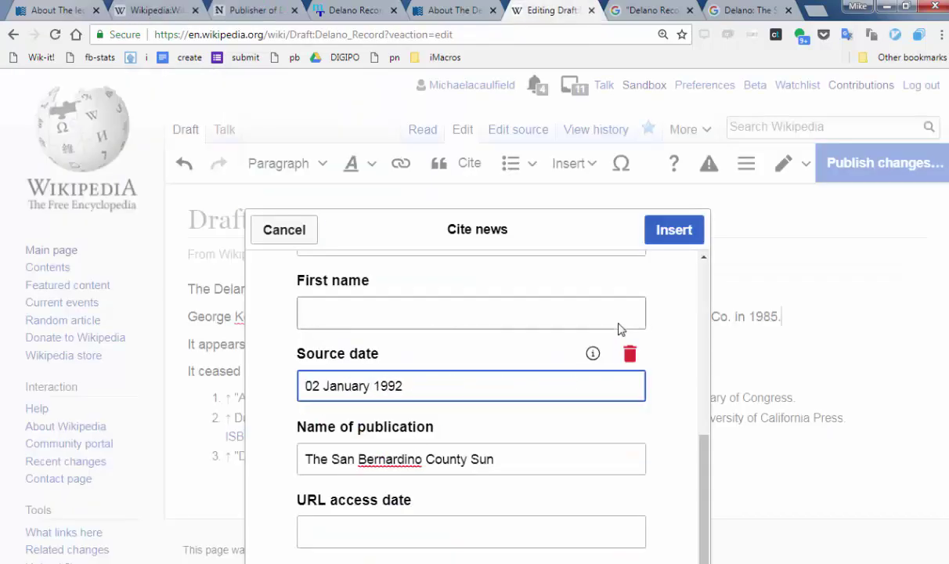
key("BackSpace")
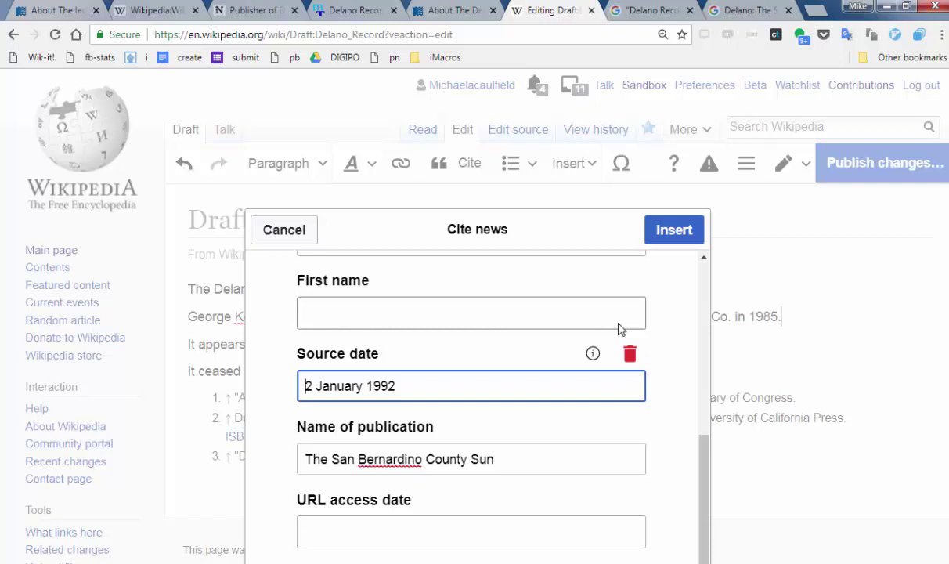
left_click(541, 470)
left_click(548, 532)
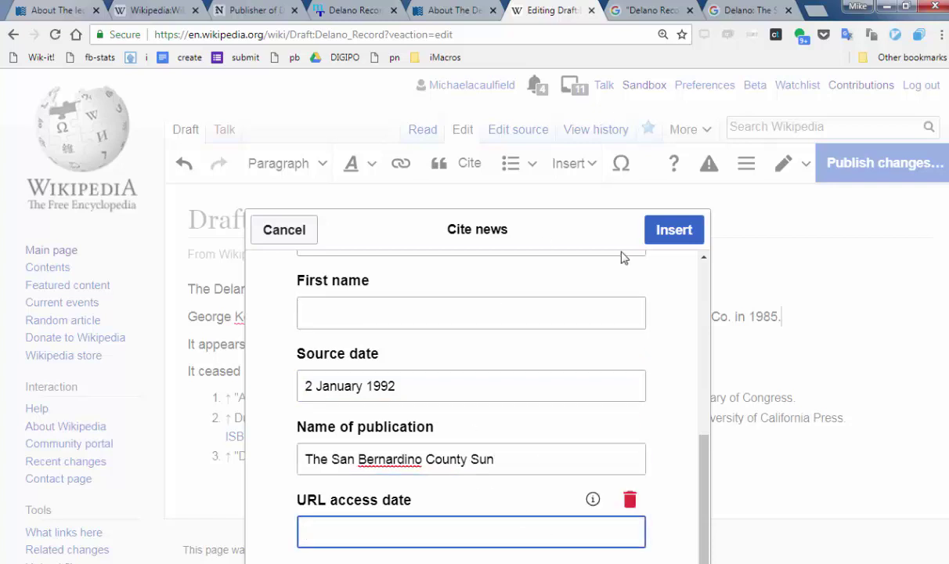
left_click(684, 239)
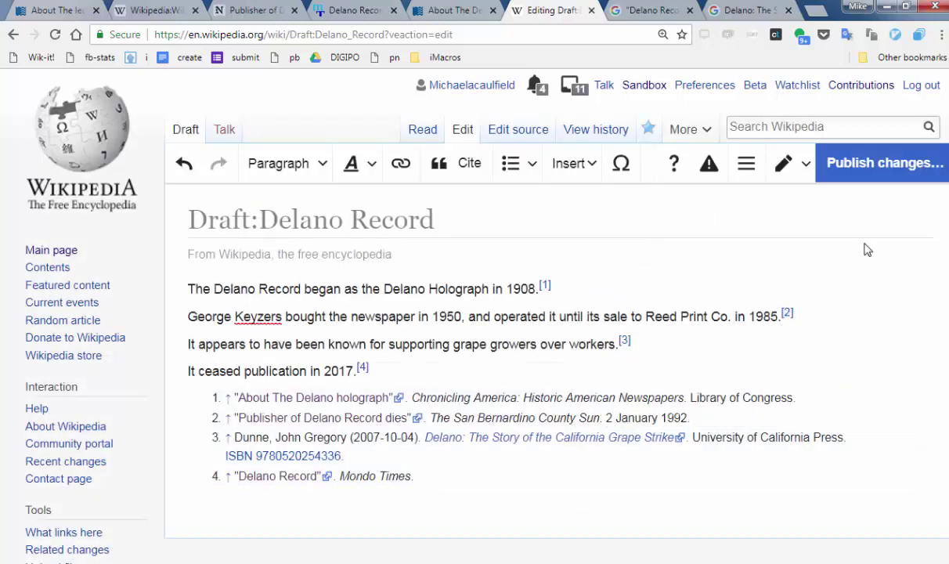
Publish the draft edit with the summary 'added keyzers tenure'
left_click(881, 163)
type("added keyz")
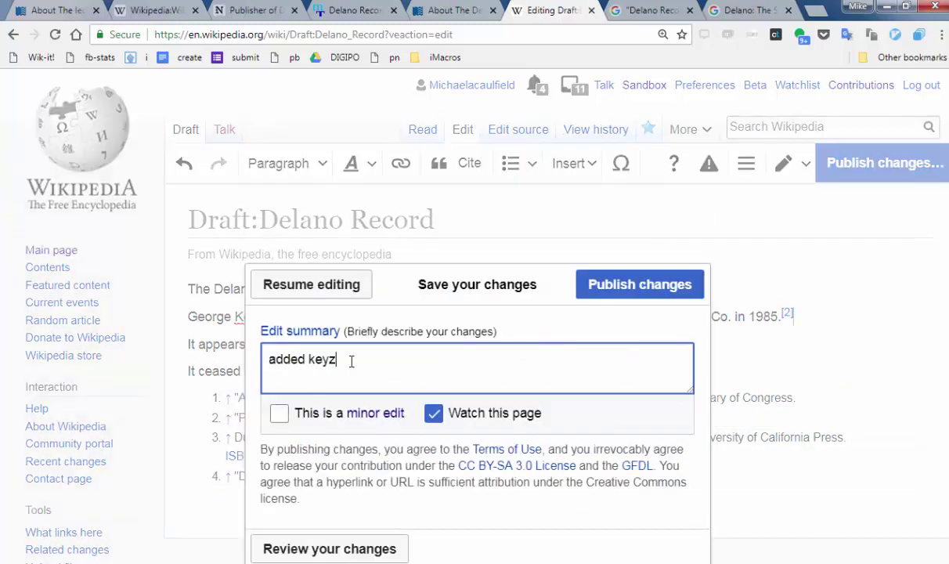
type("ers tenure")
left_click(649, 286)
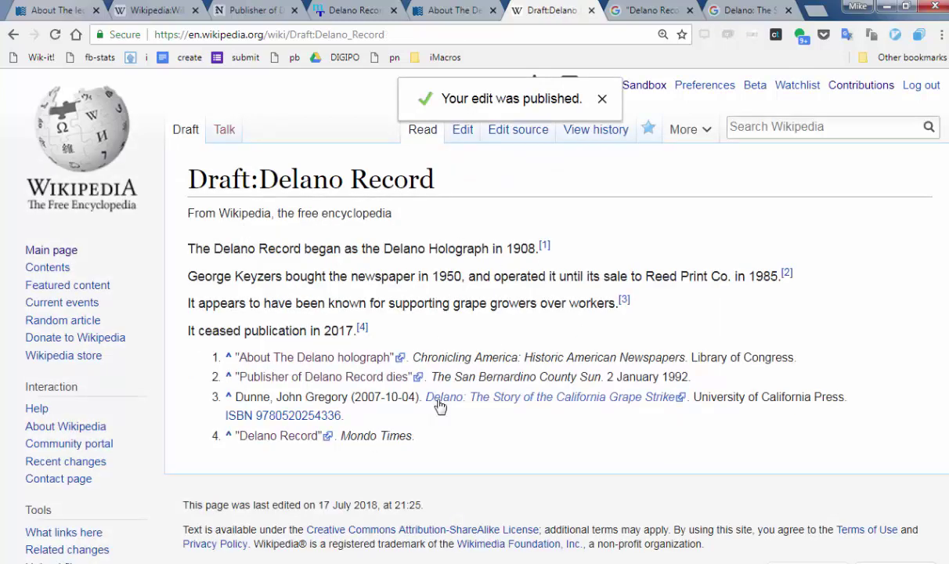